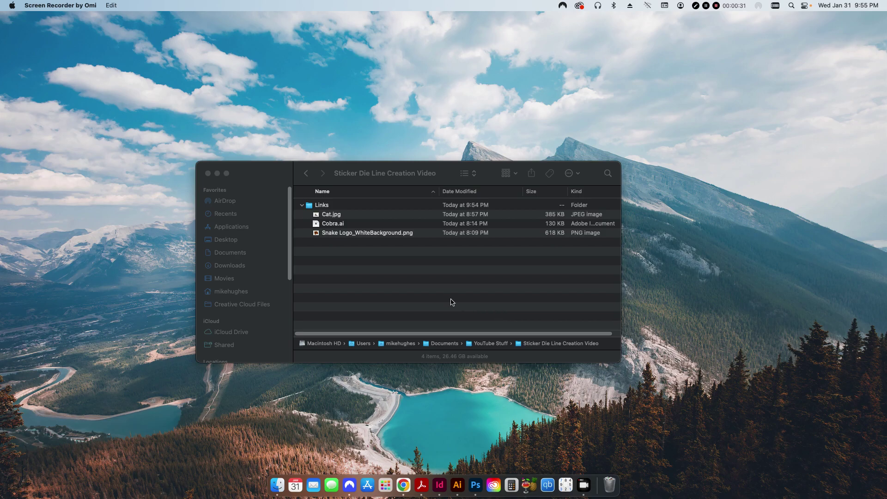
Preview Cat.jpg, Cobra.ai and Snake Logo_WhiteBackground.png in the Links folder
click(330, 216)
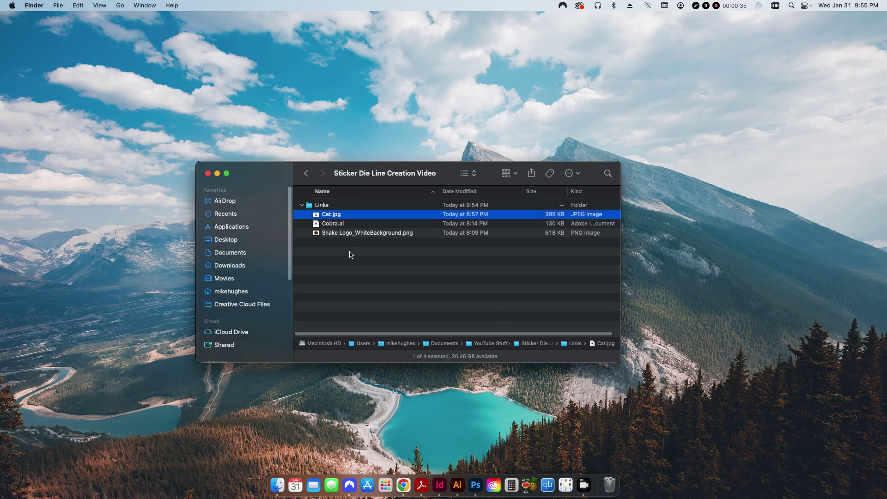
key(space)
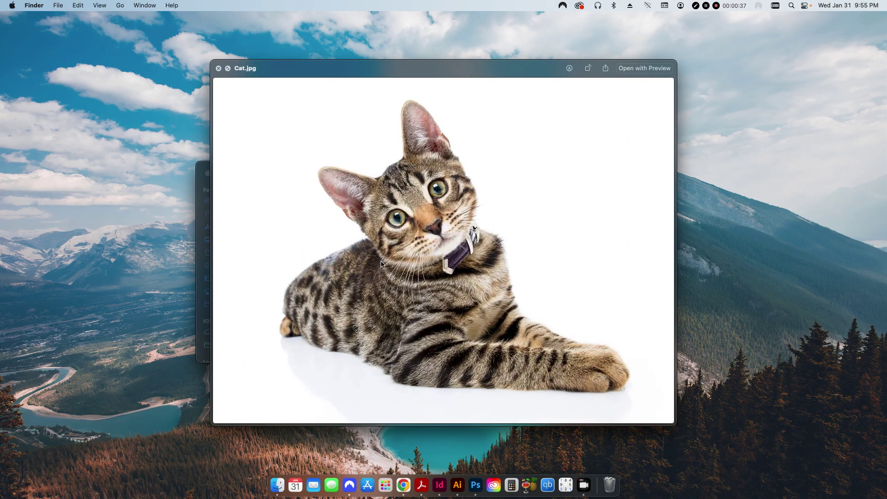
key(space)
click(336, 225)
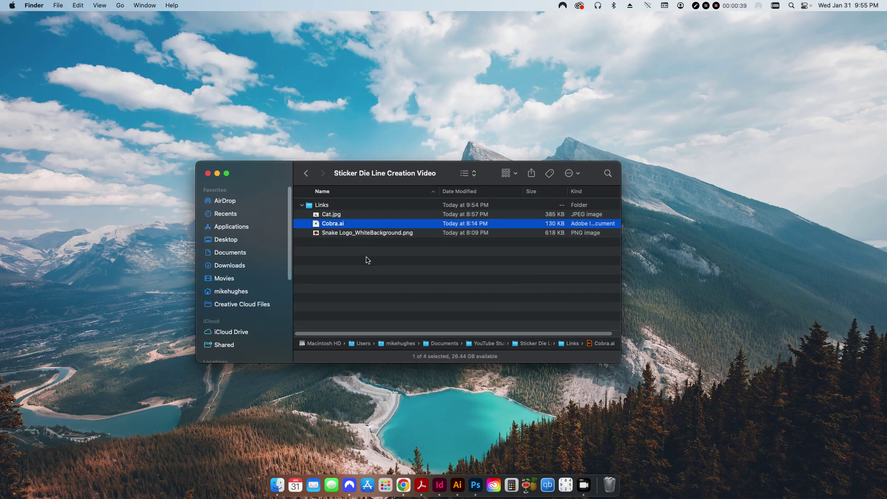
key(space)
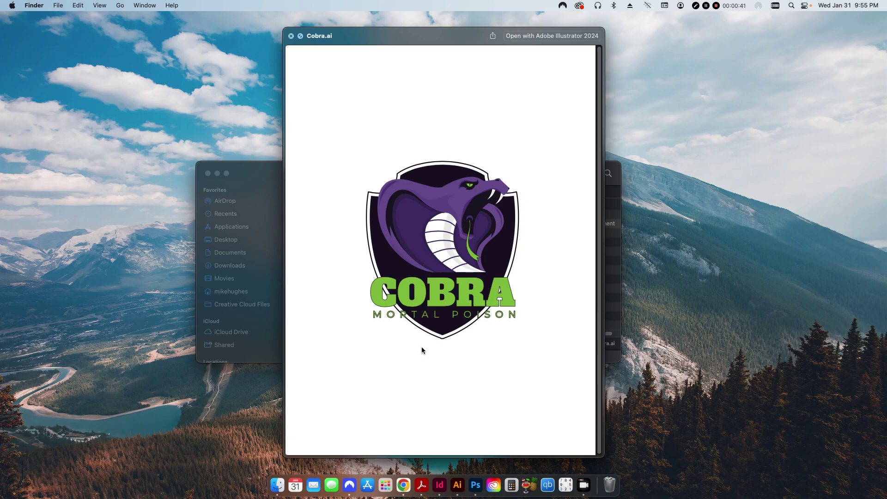
key(space)
click(365, 234)
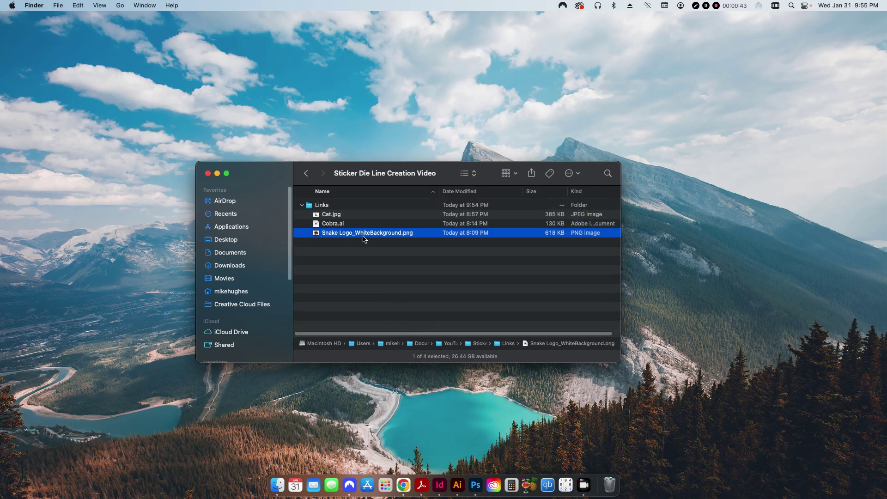
key(space)
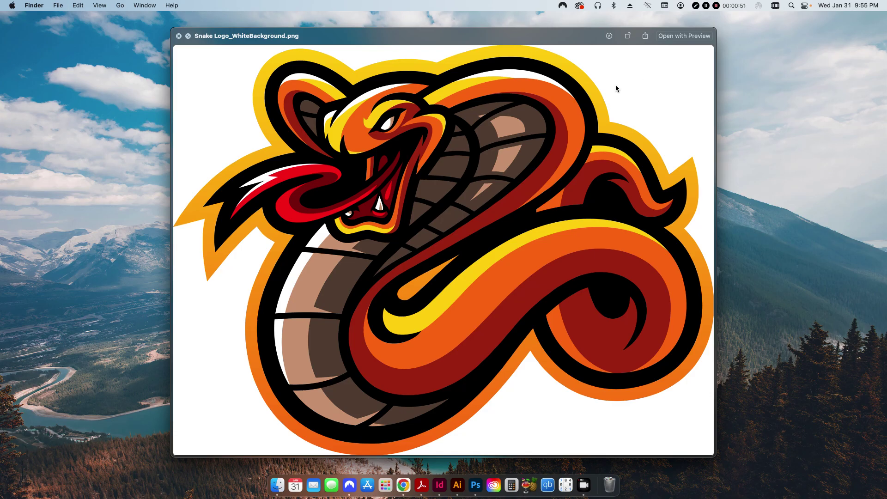
key(space)
click(357, 280)
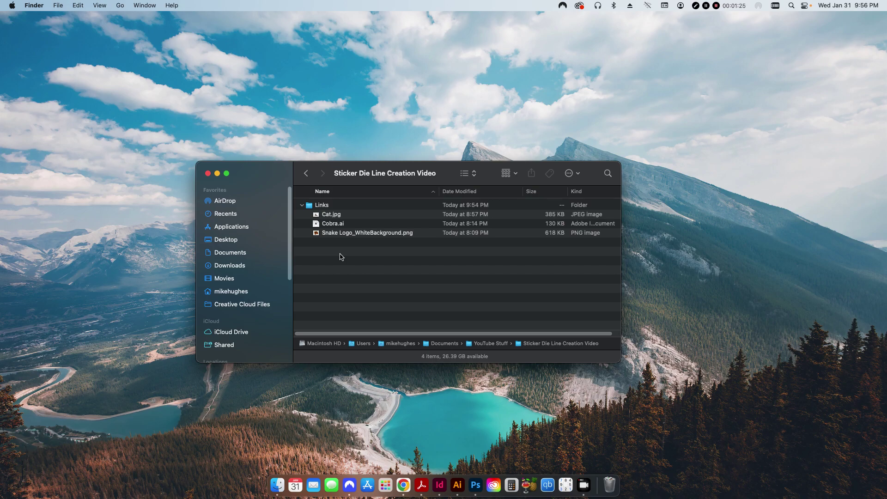
Switch to Adobe InDesign and create a new one-page document measuring 5 x 5 in
click(441, 487)
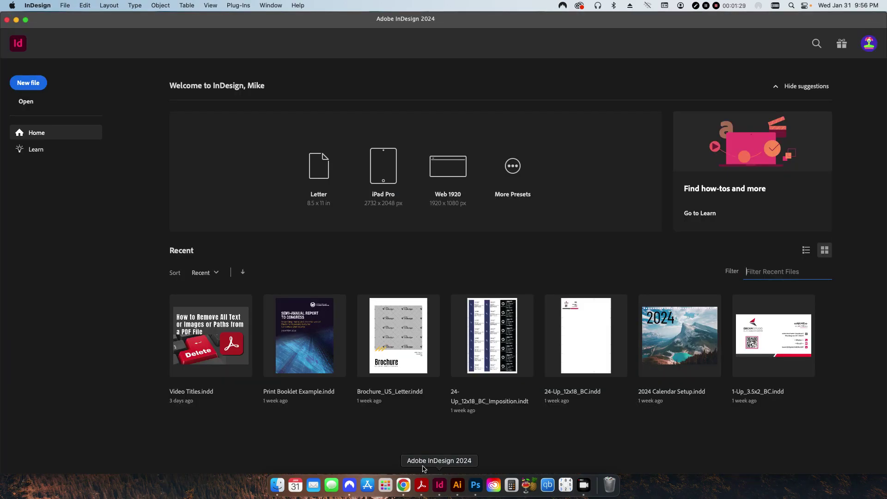
key(super+n)
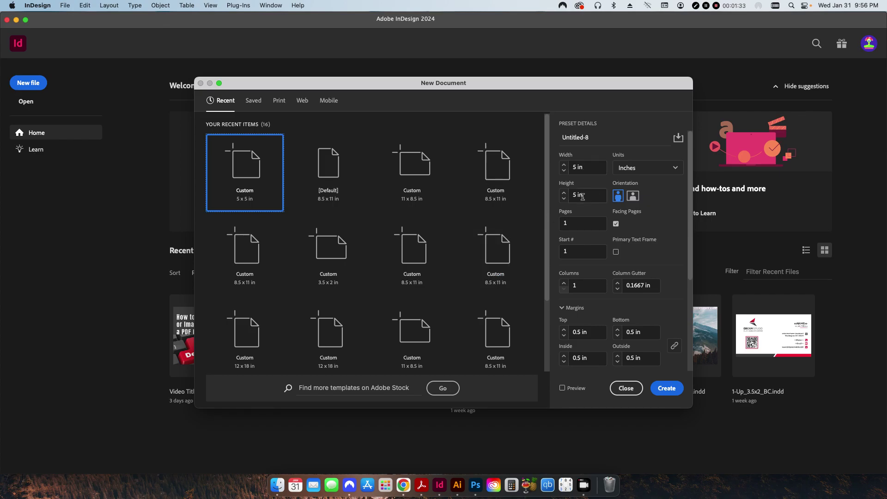
click(656, 390)
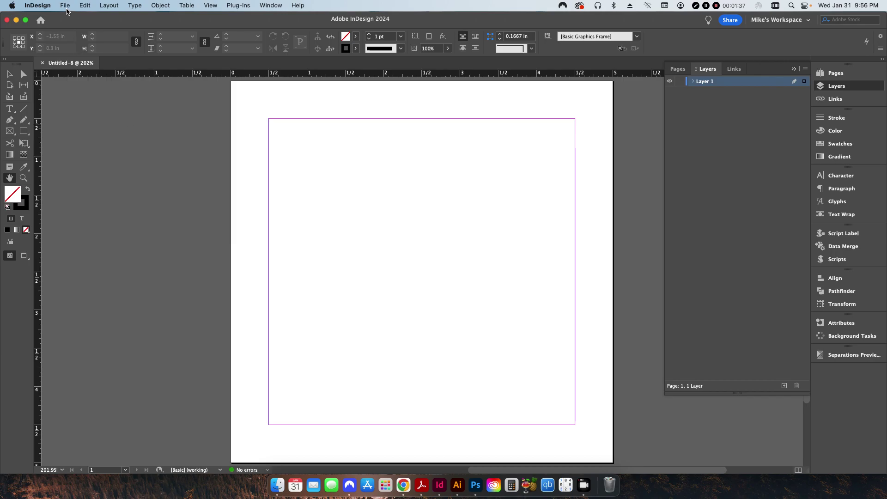
Place the previewed page of Cobra.ai at full size on the page, cropped to Bounding Box (All Layers)
click(65, 5)
click(111, 143)
click(350, 145)
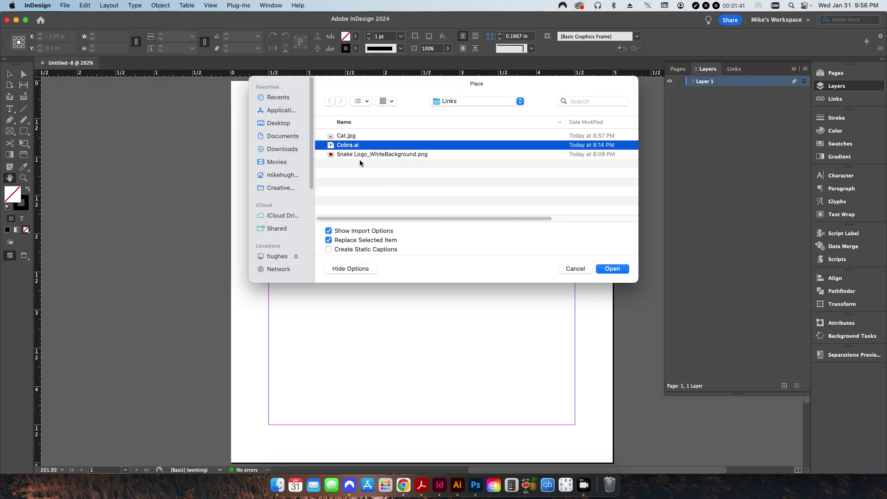
click(602, 271)
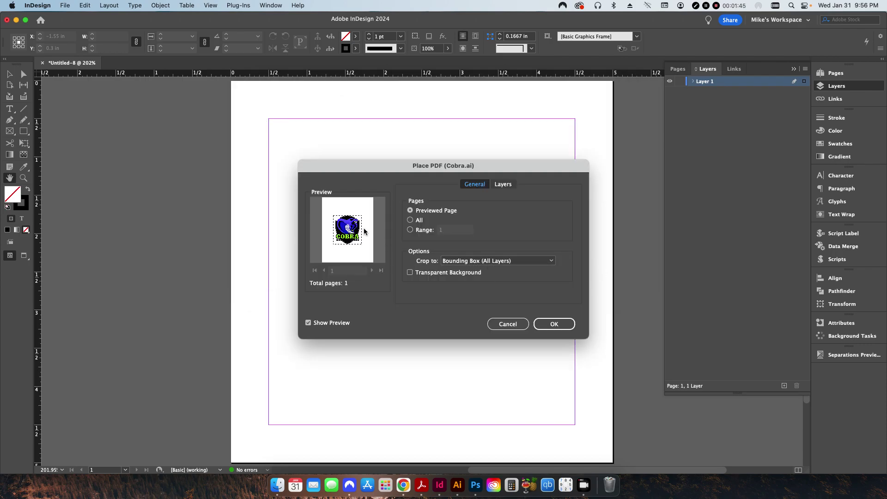
click(550, 323)
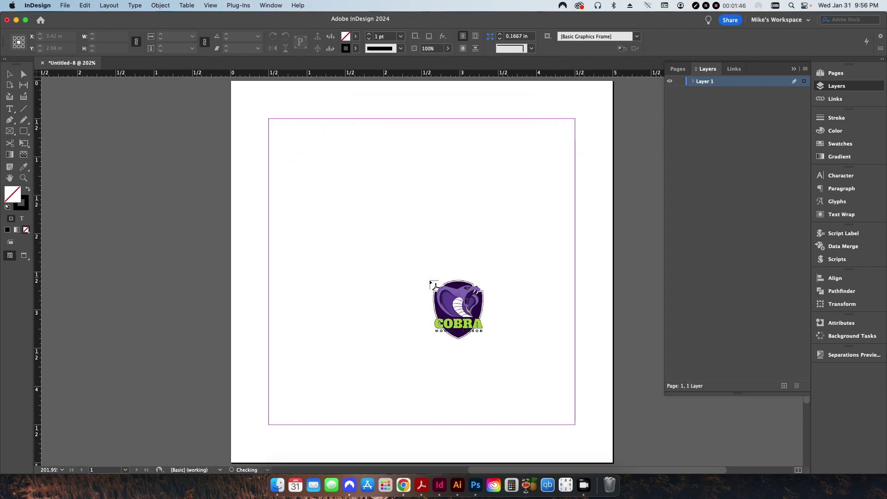
click(292, 131)
key(h)
key(v)
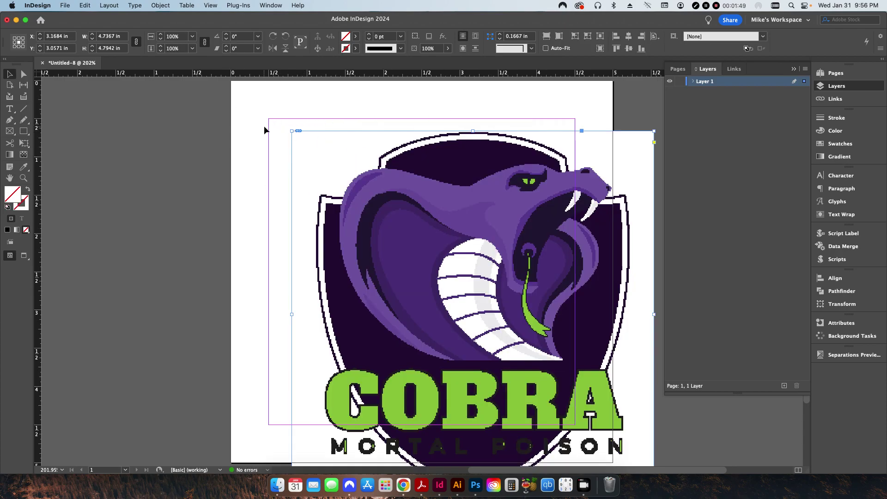
Set the document's display performance to High Quality Display
right_click(247, 140)
mouse_move(283, 265)
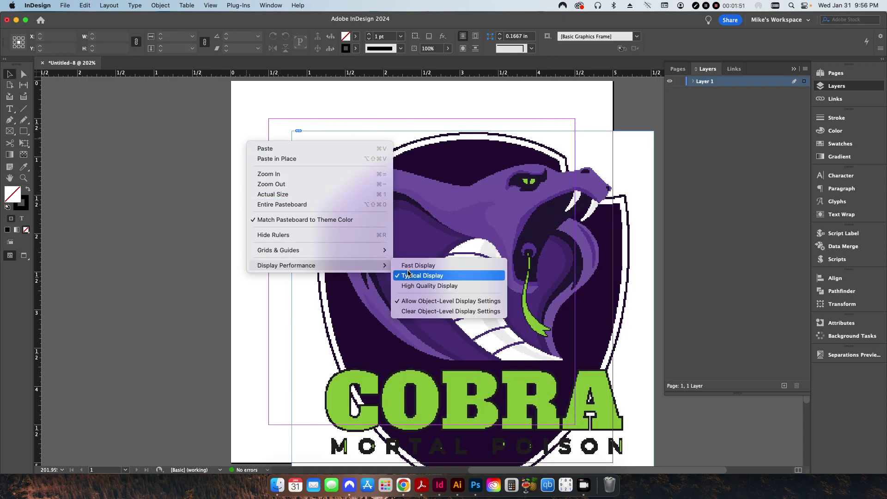
click(409, 286)
Center the placed cobra logo on the page both vertically and horizontally
click(463, 289)
click(629, 48)
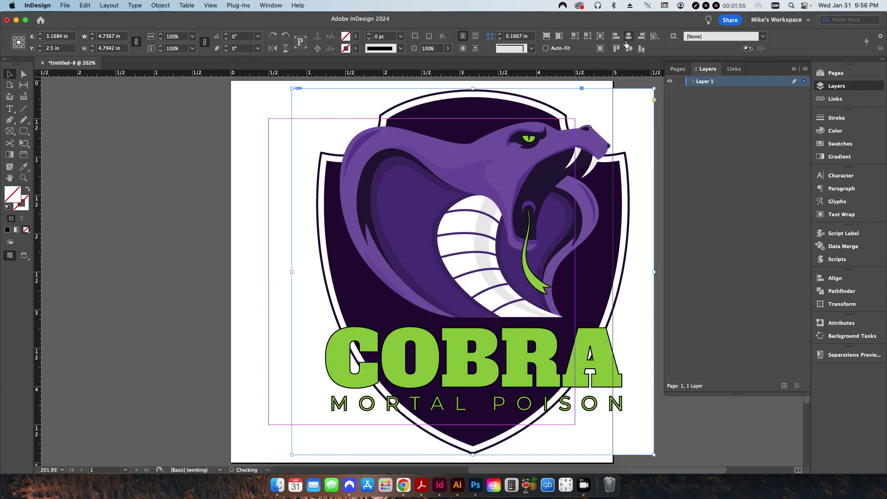
click(628, 36)
Set the logo frame's width to 4 in with linked proportions and fit the artwork proportionally inside it
click(124, 39)
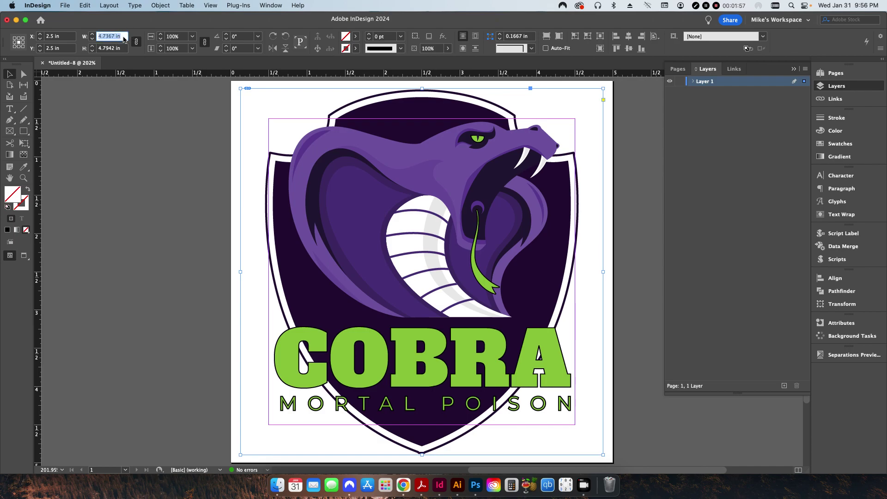
text(4)
key(Return)
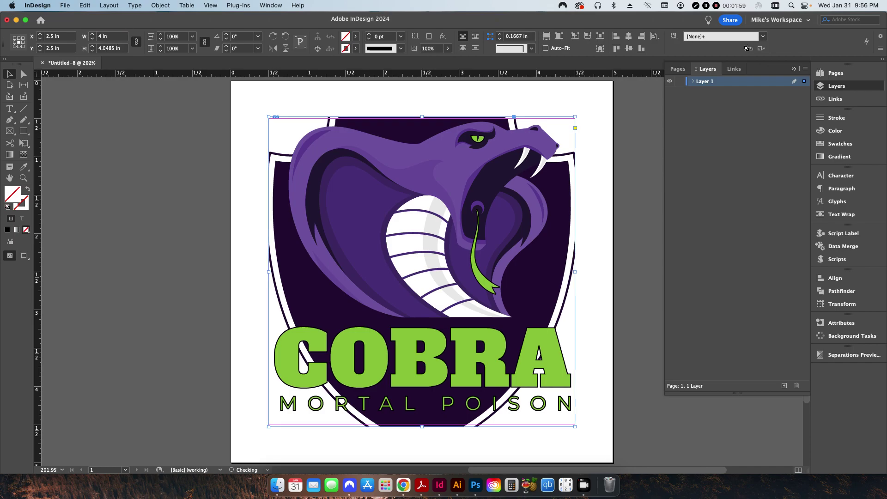
key(super+alt+shift+e)
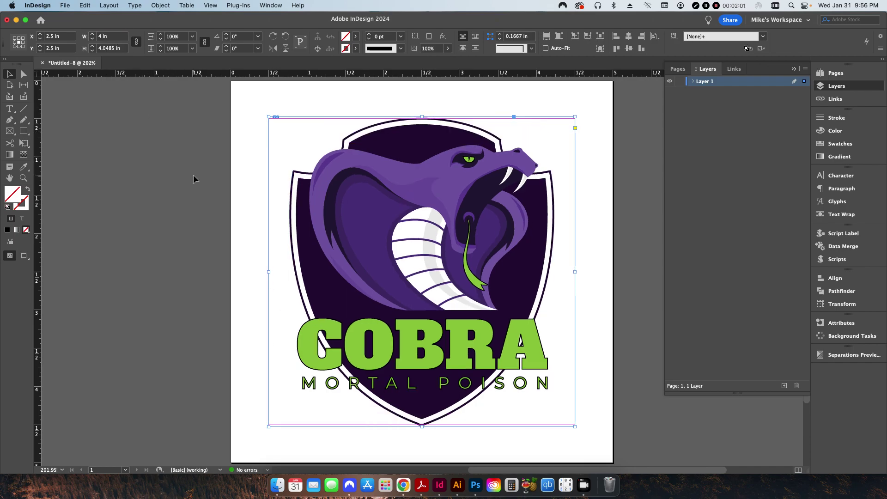
Fill the cobra logo's frame with the Paper swatch and deselect it
click(202, 191)
key(super+a)
click(840, 144)
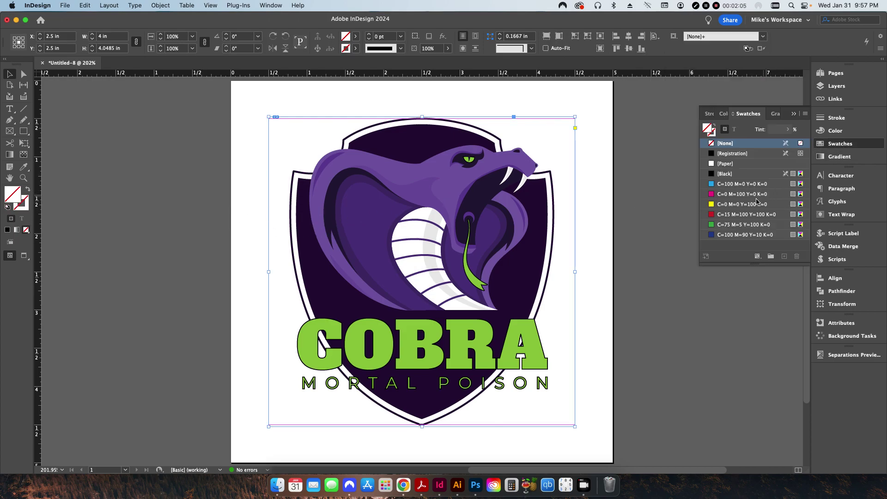
click(727, 164)
click(665, 193)
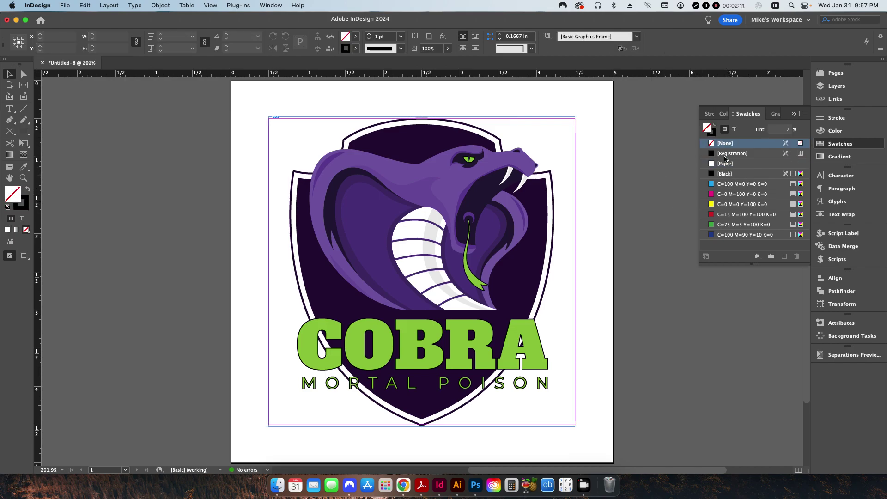
Make Paper the default fill color while nothing is selected
click(724, 173)
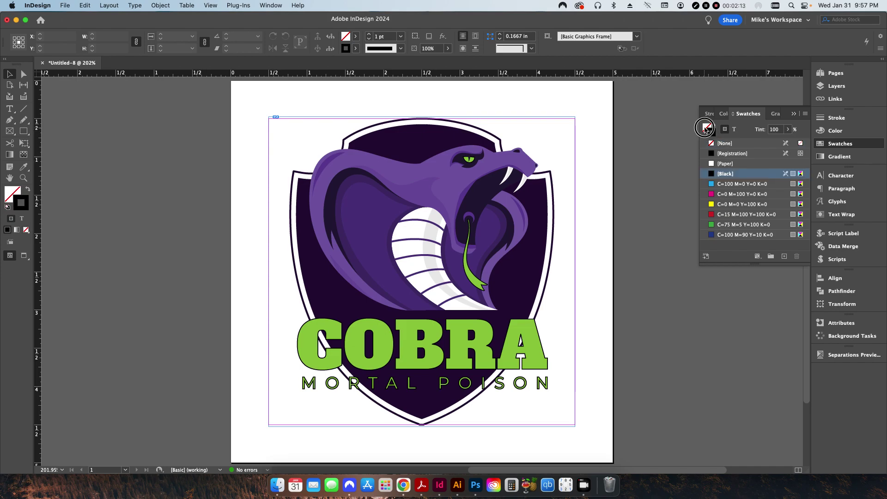
key(super+z)
click(724, 165)
Set the default stroke to the red C=15 M=100 Y=100 K=0 swatch and redefine it as a spot color named Die Line
click(712, 133)
click(718, 219)
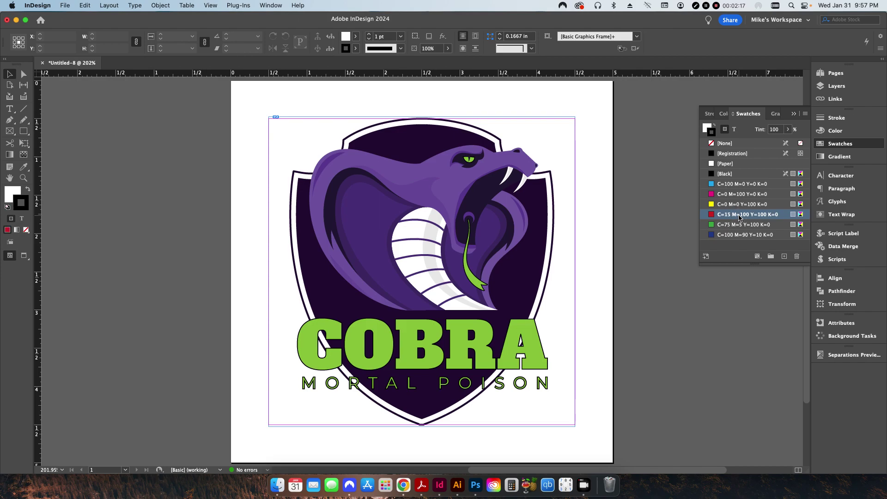
double_click(718, 219)
click(400, 202)
click(401, 208)
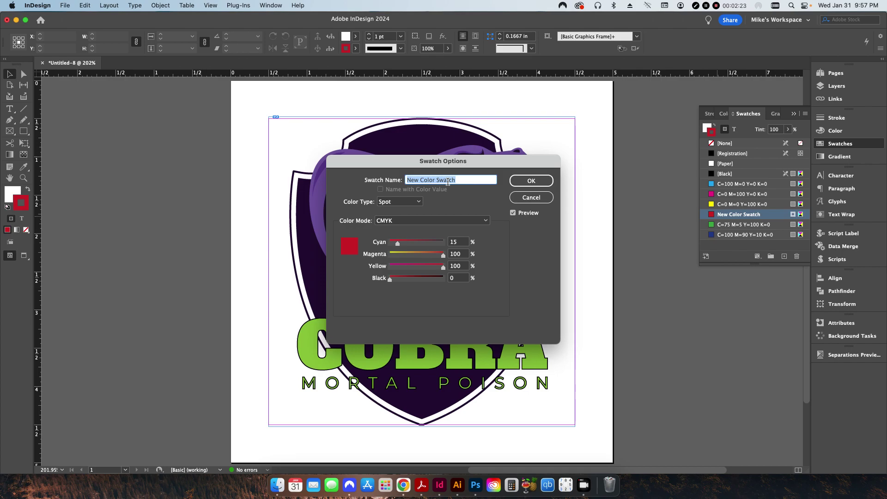
text(Die Line)
key(Return)
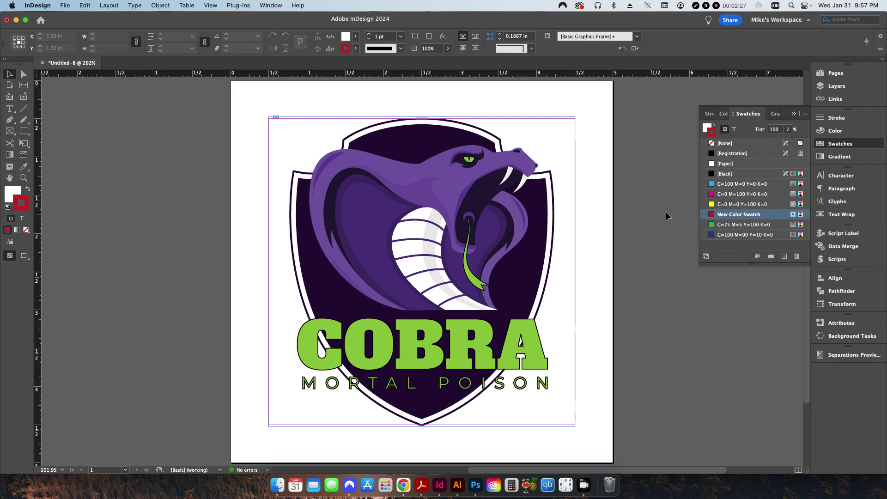
Set the default stroke weight to 0.5 pt while nothing is selected
click(837, 117)
click(770, 128)
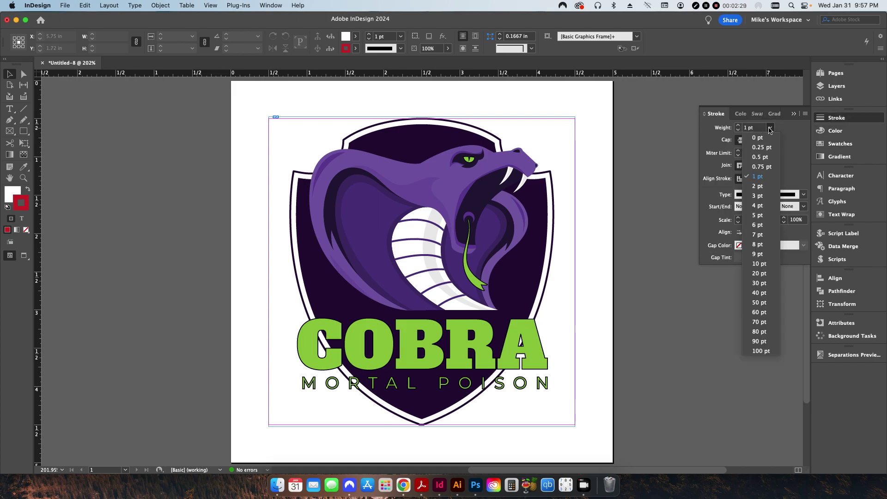
click(760, 157)
click(794, 113)
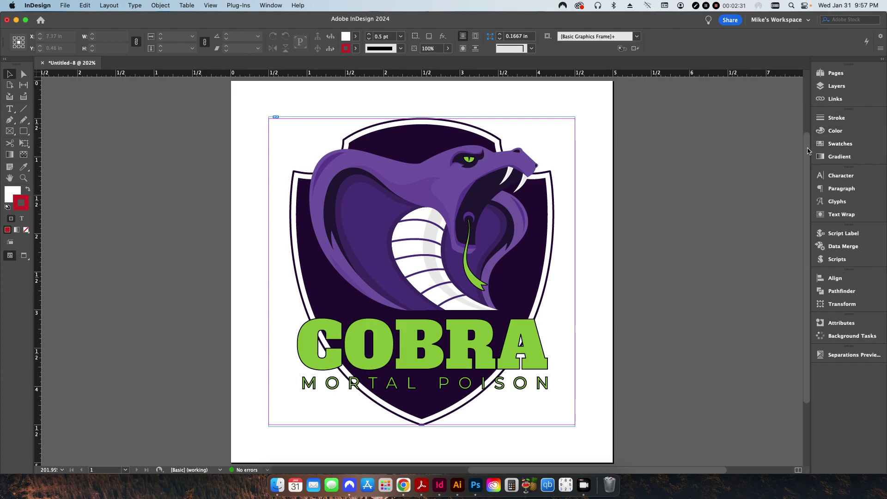
Apply a 0.5 pt stroke in the red spot color to the cobra logo's frame
click(576, 184)
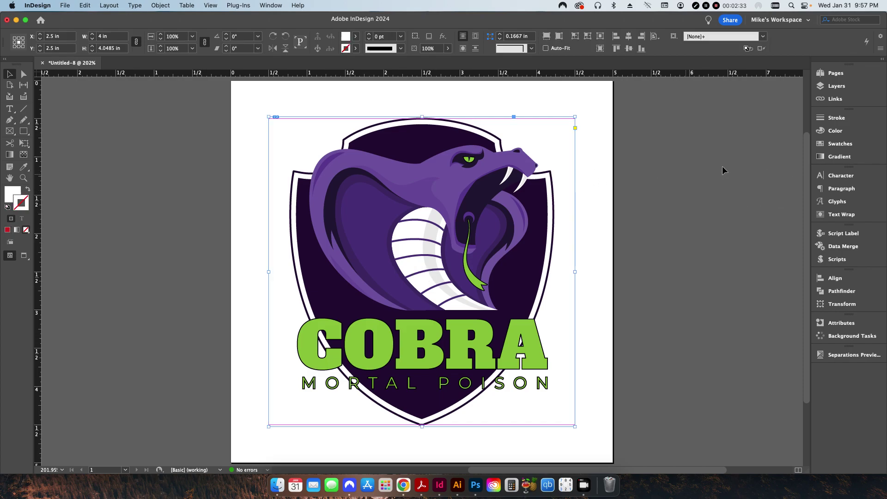
click(837, 118)
click(770, 128)
click(760, 157)
click(794, 113)
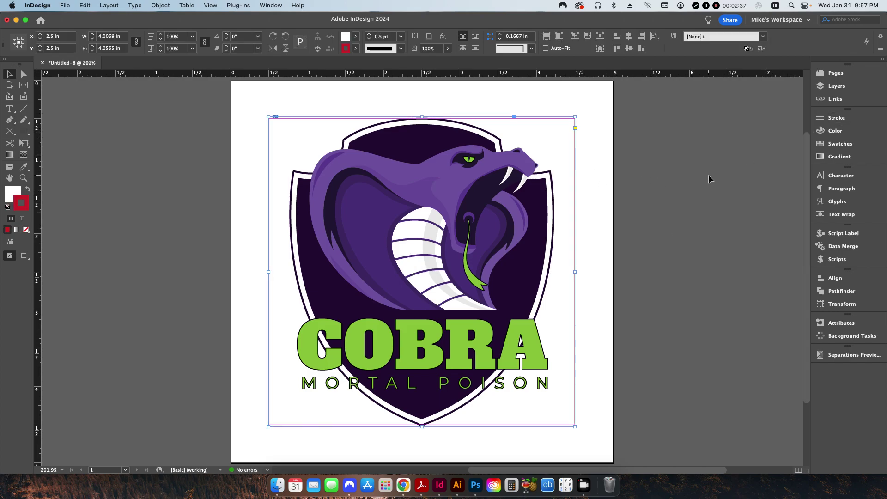
click(708, 174)
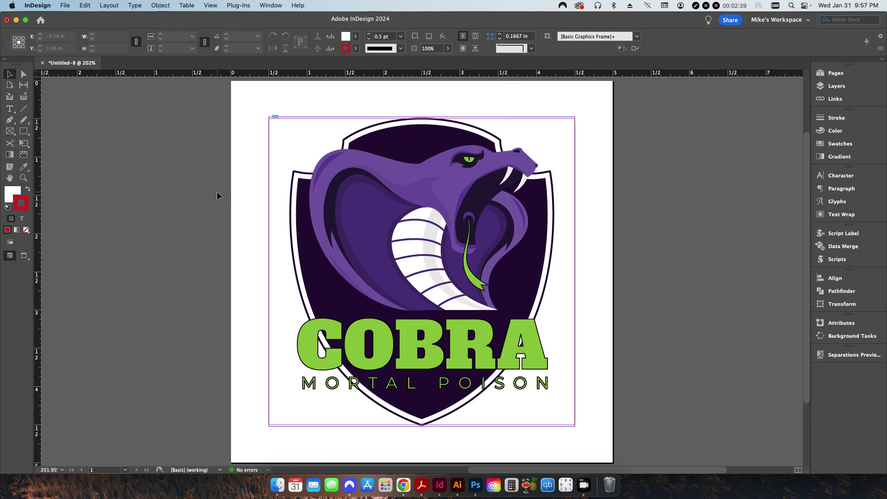
Switch to preview mode and set the cobra logo frame's clipping path type to Detect Edges
key(w)
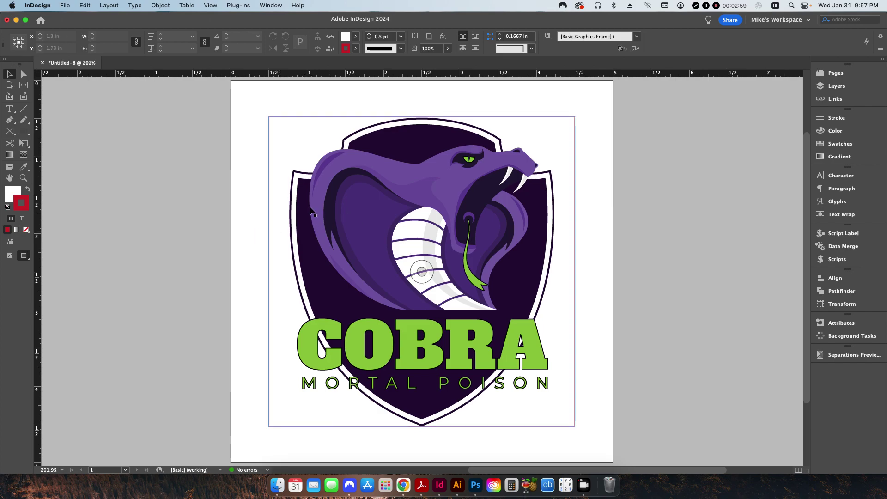
click(314, 239)
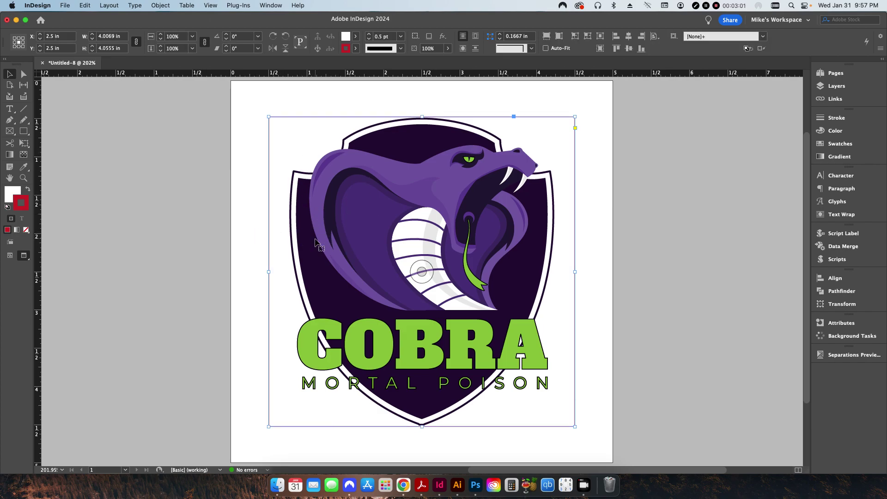
click(163, 6)
mouse_move(189, 278)
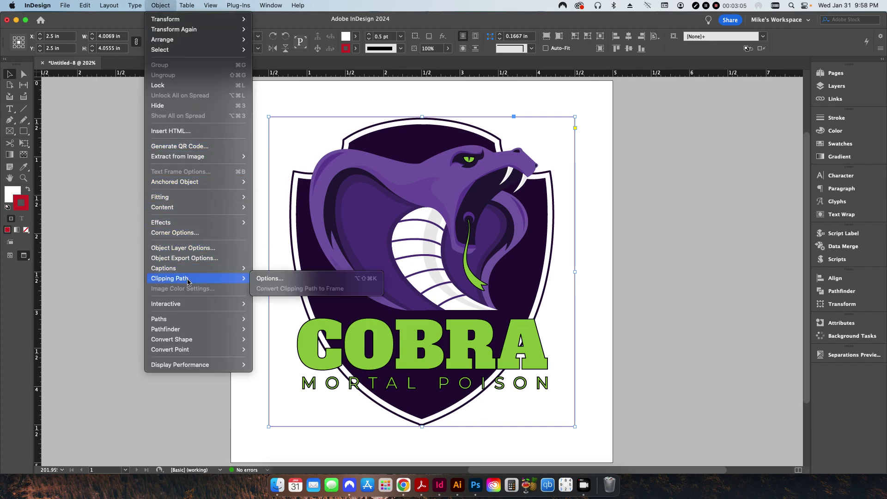
click(272, 280)
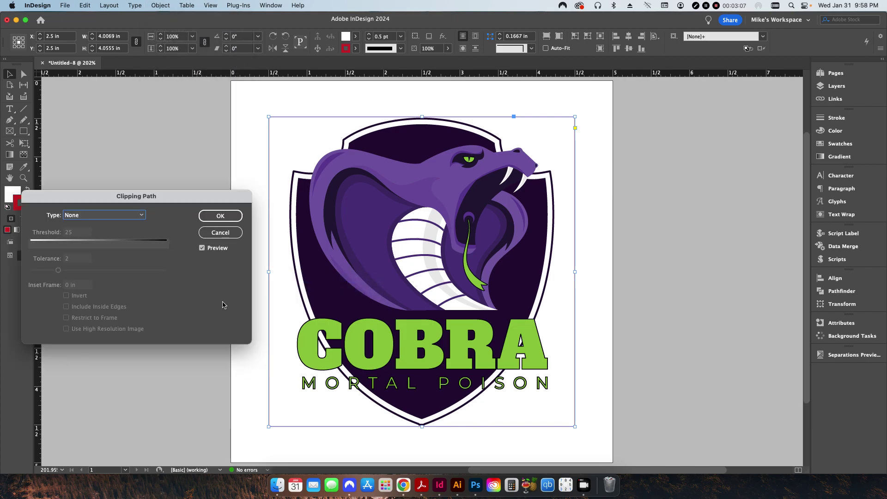
click(131, 217)
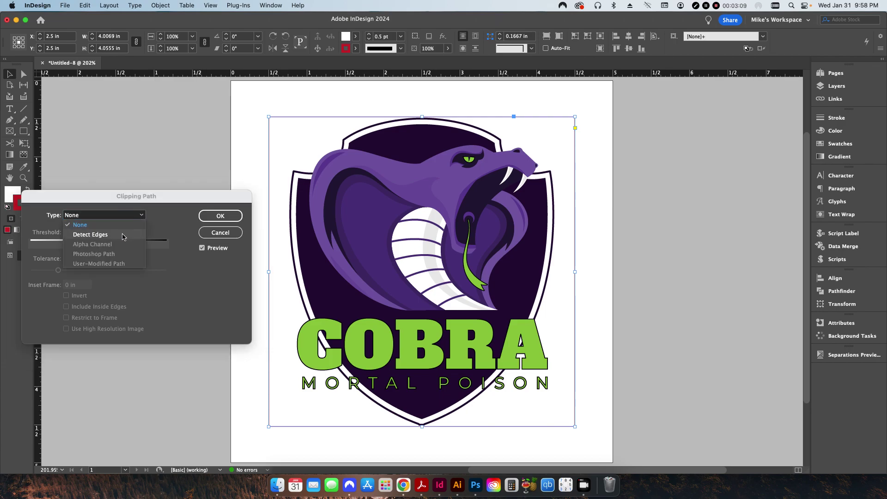
click(122, 236)
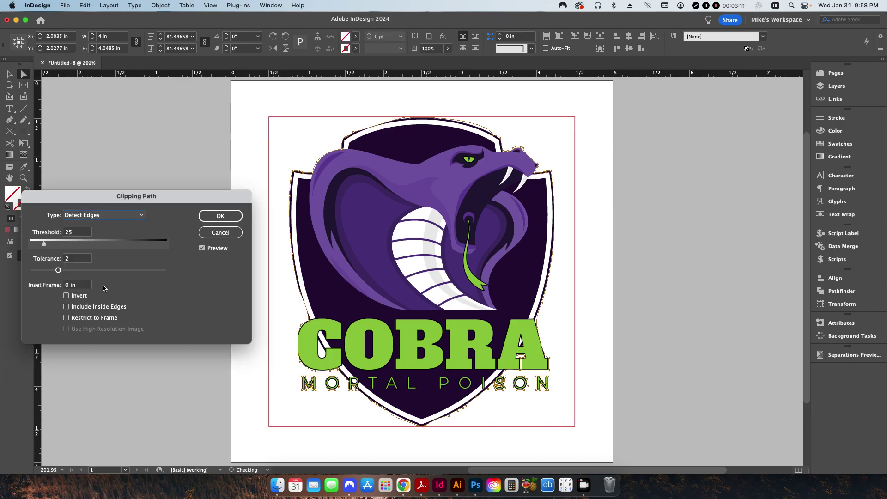
Set the clipping path's threshold to 1, tolerance to 5 and inset frame to -0.25 in
double_click(77, 233)
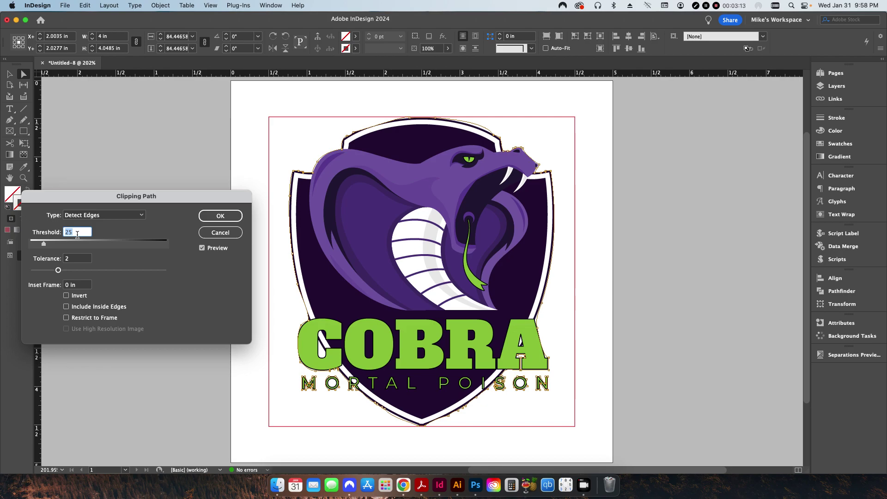
text(1)
key(Tab)
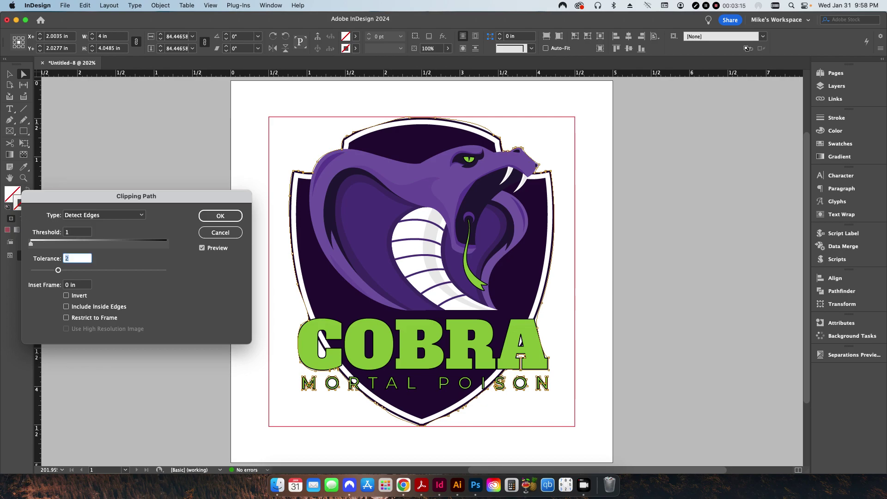
key(Tab)
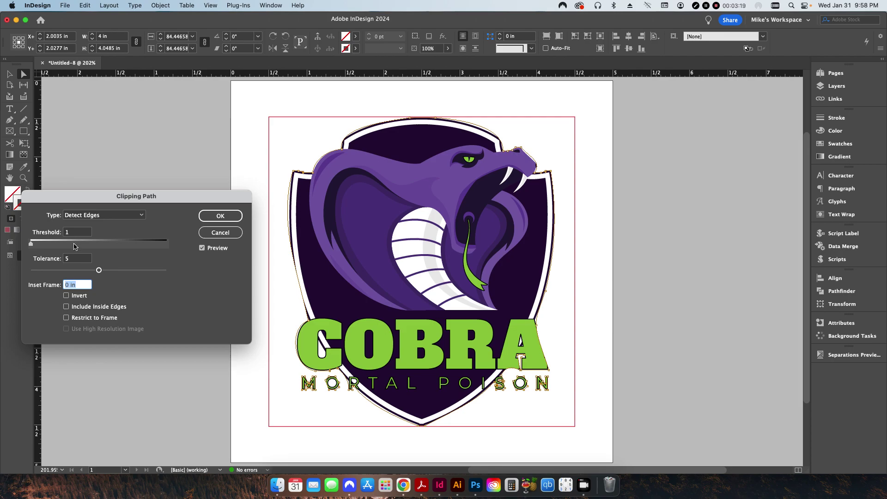
text(-0.25)
key(Tab)
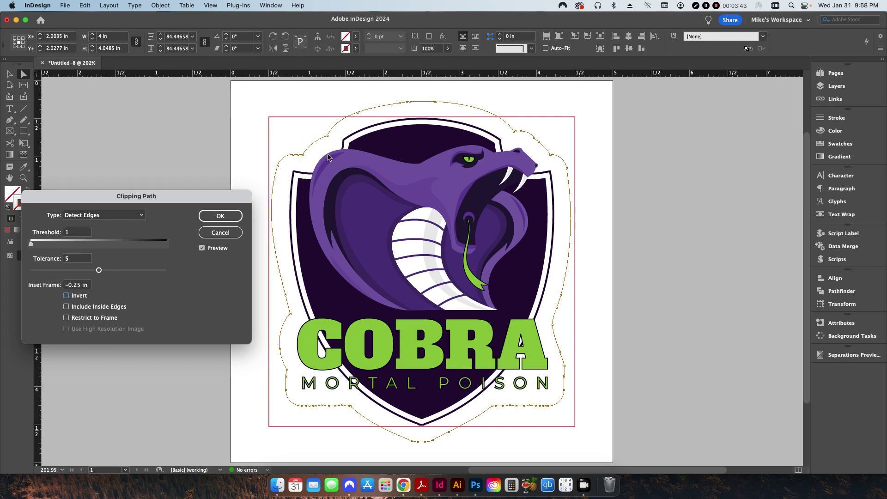
Try a positive inset frame of 0.25 in for the clipping path
triple_click(91, 285)
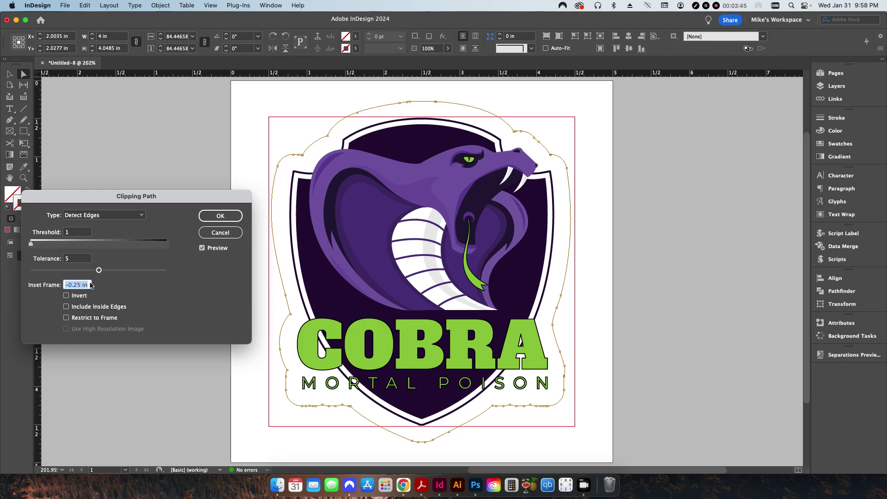
text(0.25)
key(Tab)
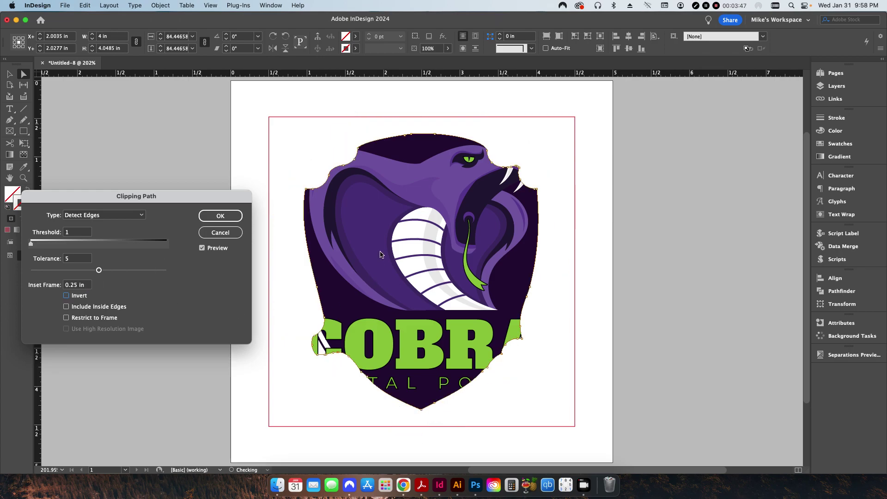
Set the inset frame back to -0.25 in and apply the clipping path
triple_click(91, 285)
text(-0.2)
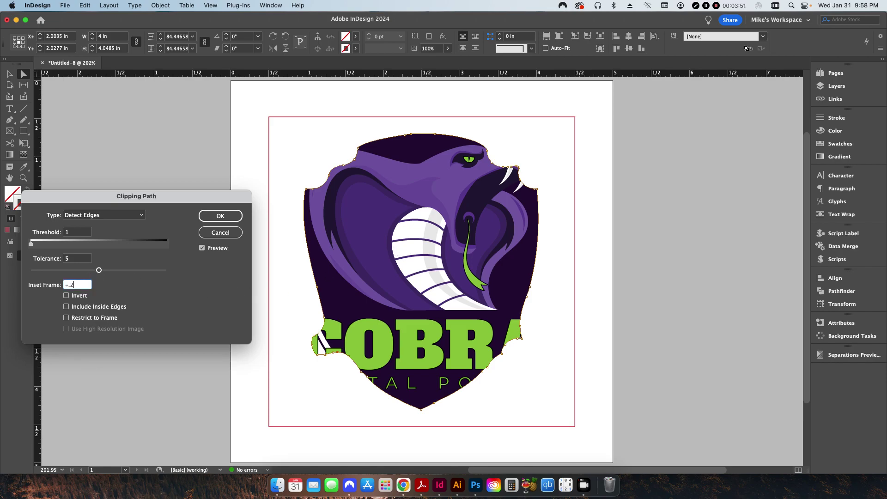
text(5)
key(Tab)
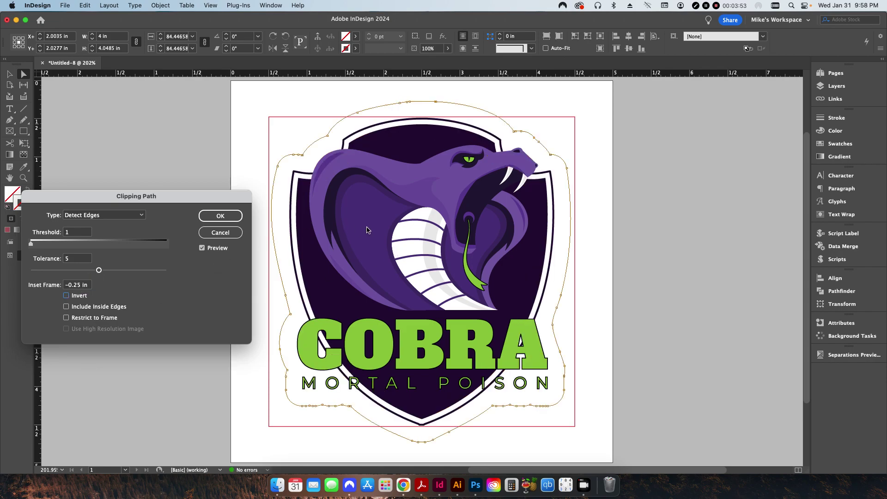
click(223, 219)
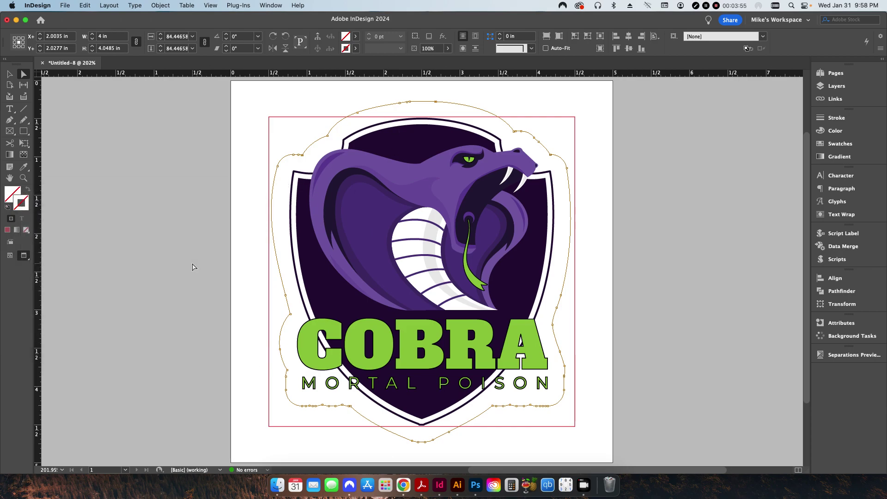
Select the cobra logo's frame, convert its clipping path to a frame, and deselect it
click(194, 267)
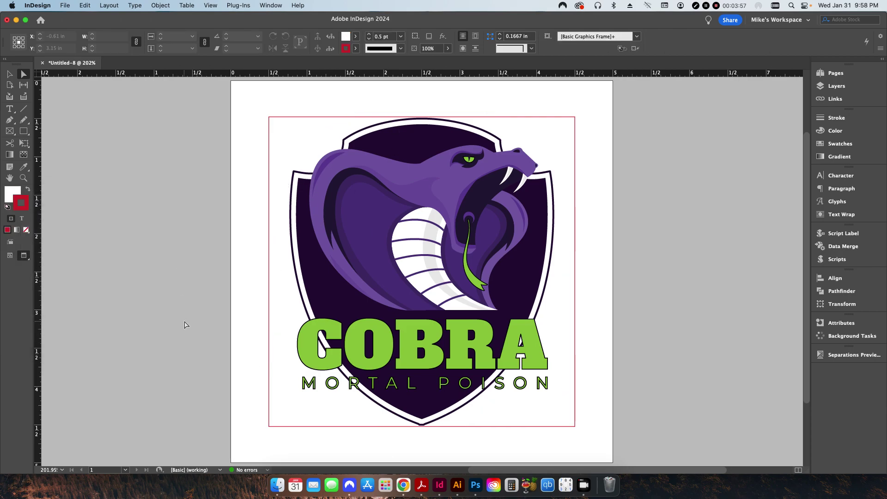
key(v)
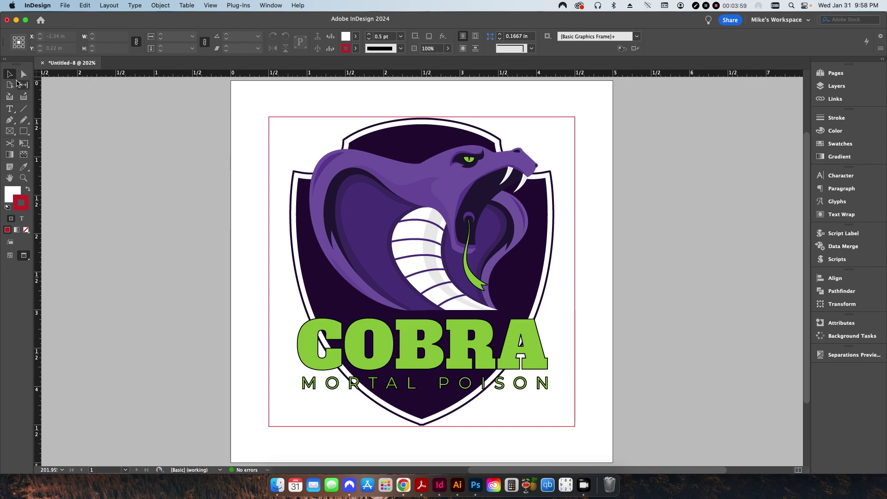
click(310, 209)
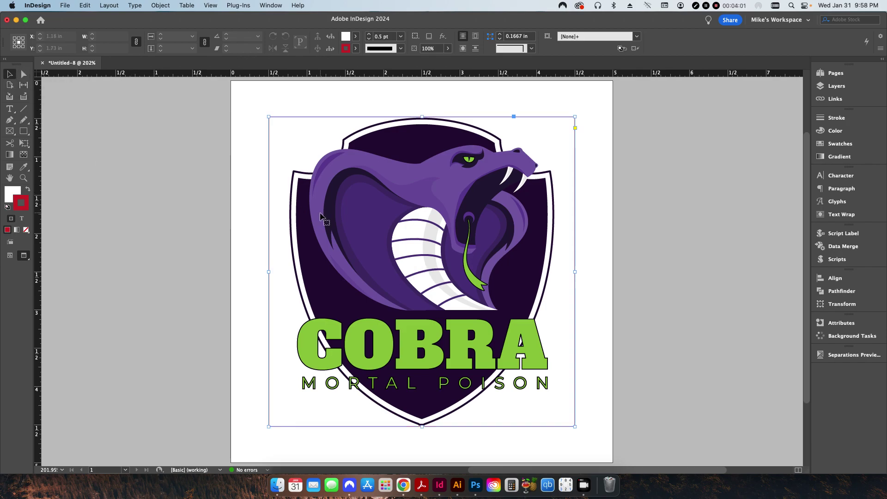
click(168, 6)
mouse_move(181, 280)
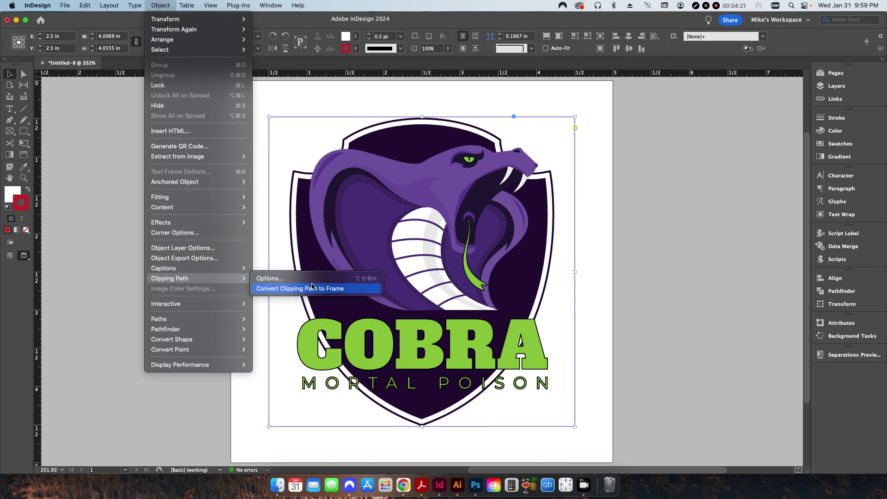
click(296, 289)
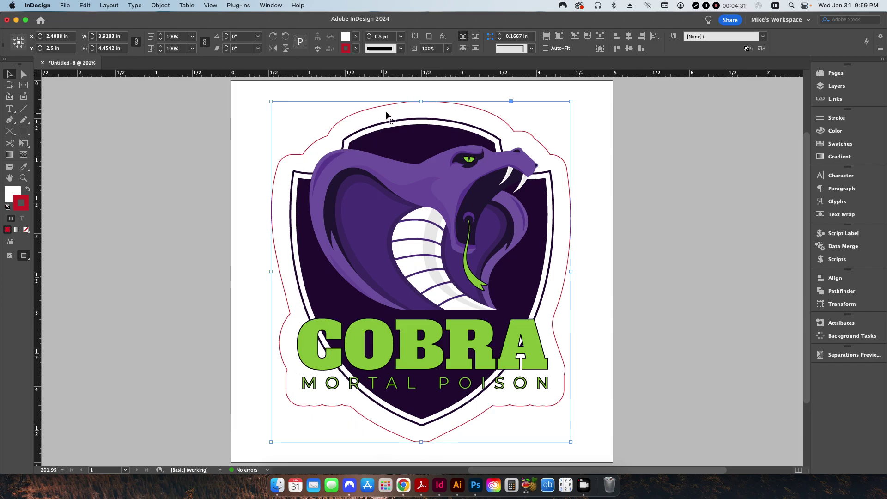
click(237, 197)
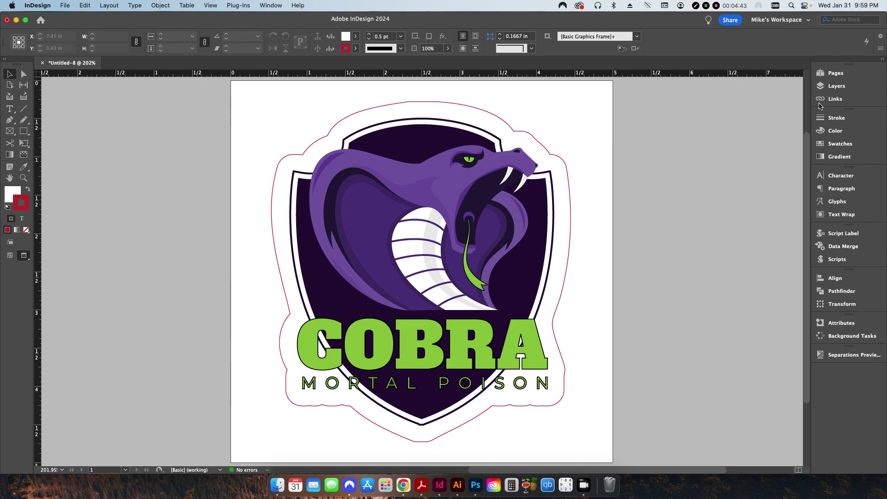
Add a new layer below Layer 1 and name it Background
click(832, 86)
click(785, 385)
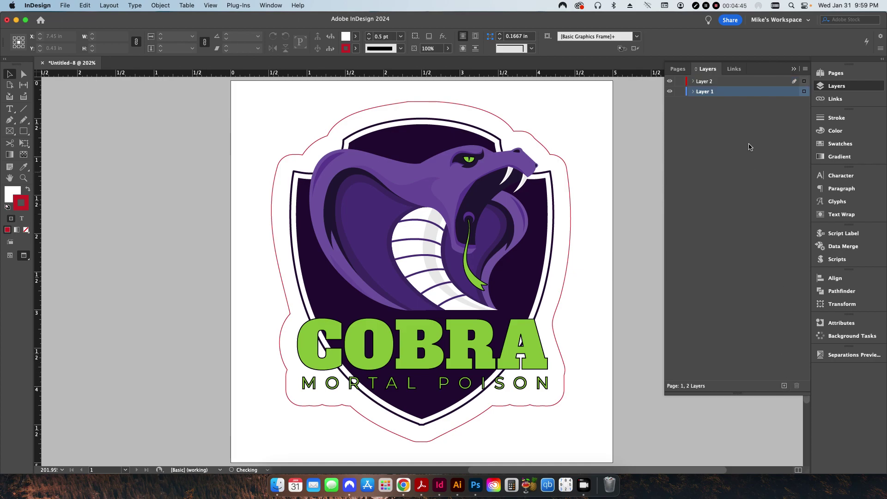
drag(716, 82, 713, 94)
double_click(713, 92)
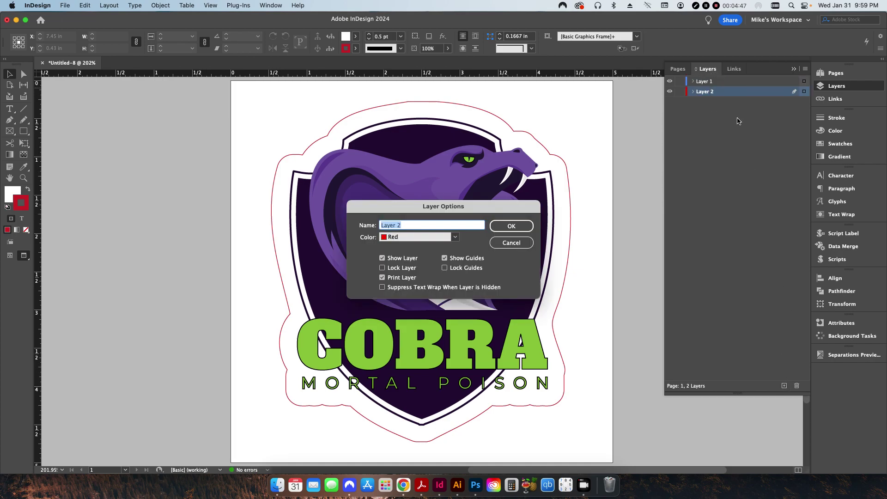
text(Background)
key(Return)
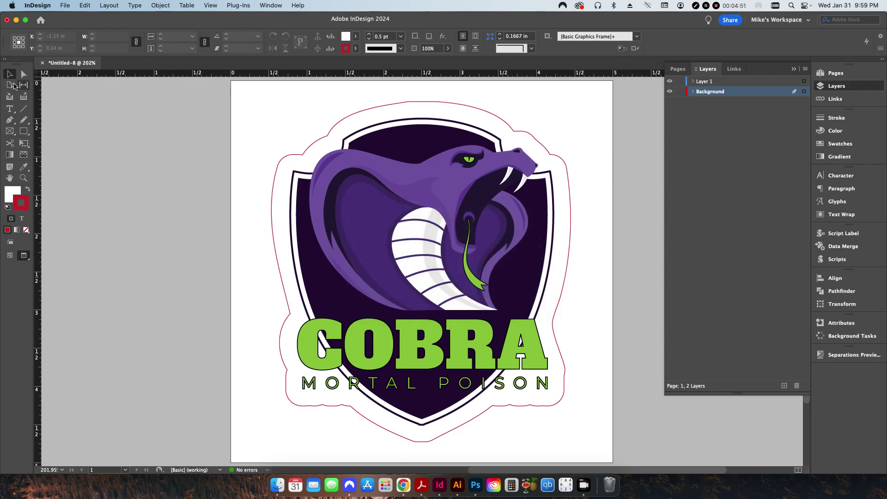
Draw a rectangle about 5.02 x 4.97 in over the page on the Background layer, filled Black with no stroke
click(10, 192)
click(356, 36)
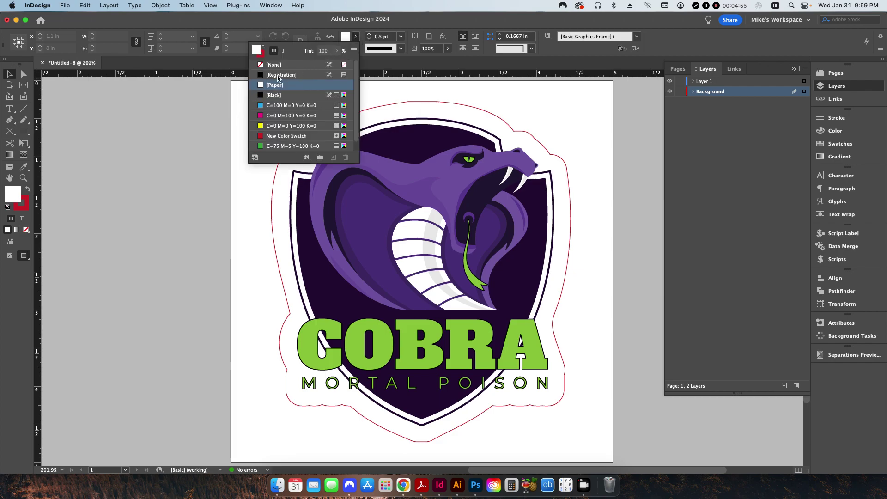
click(274, 96)
click(356, 48)
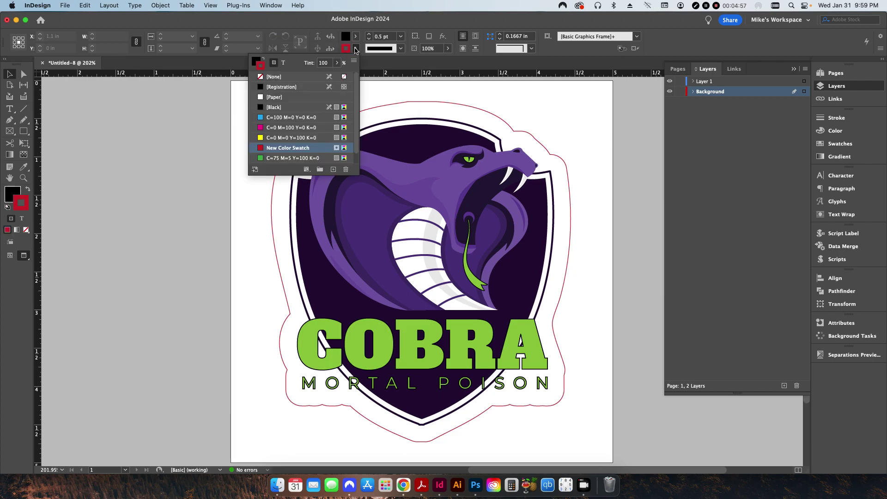
click(274, 77)
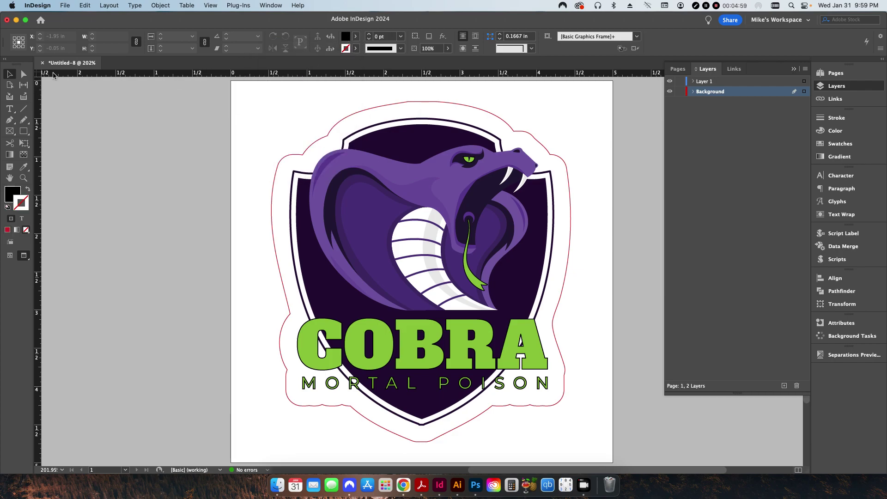
click(25, 131)
drag(231, 81, 614, 461)
click(9, 74)
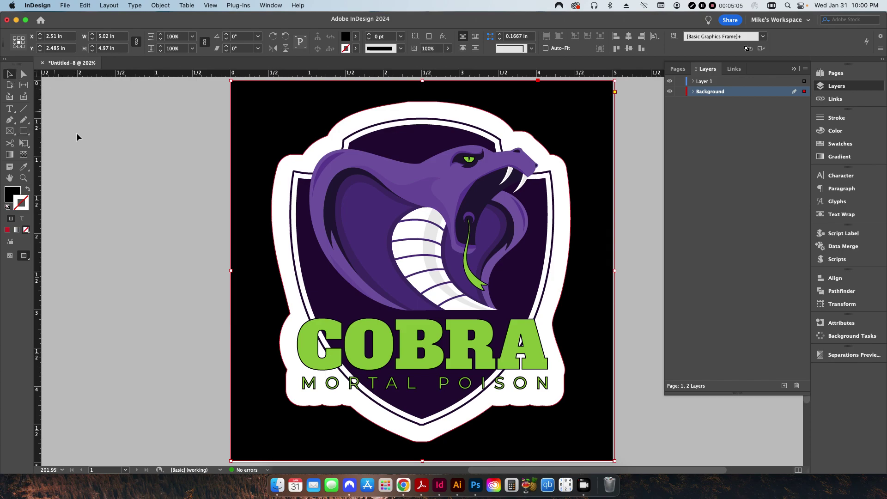
click(127, 269)
Delete the Background layer together with its black rectangle
click(540, 141)
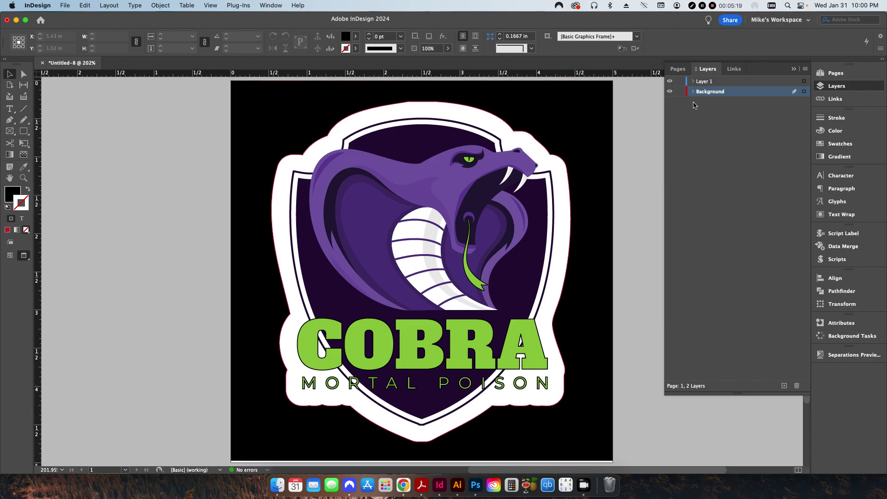
click(798, 386)
click(533, 262)
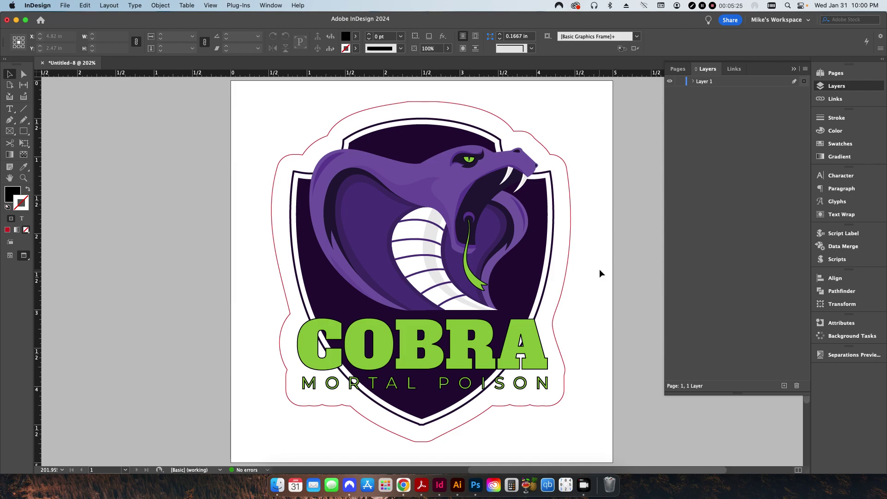
Export the document in Adobe PDF (Print) format as Cobra_CutLines
key(super+e)
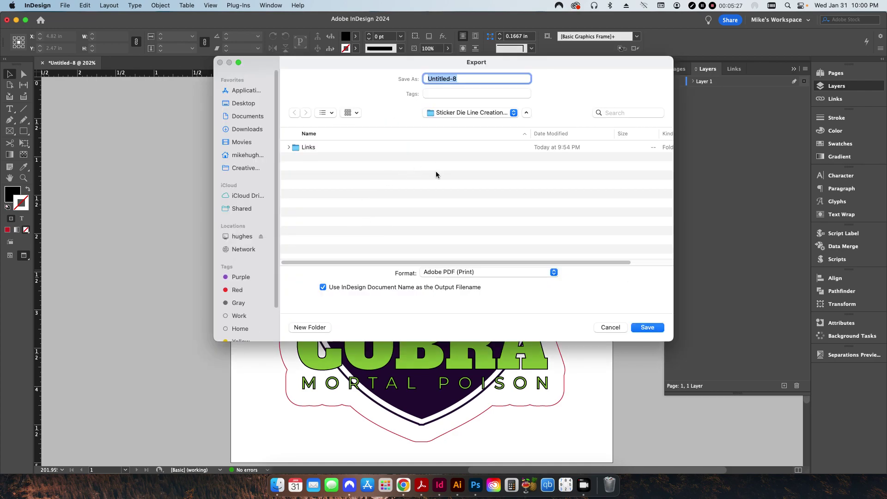
text(Cobra)
text( Cut-out)
key(Return)
click(573, 392)
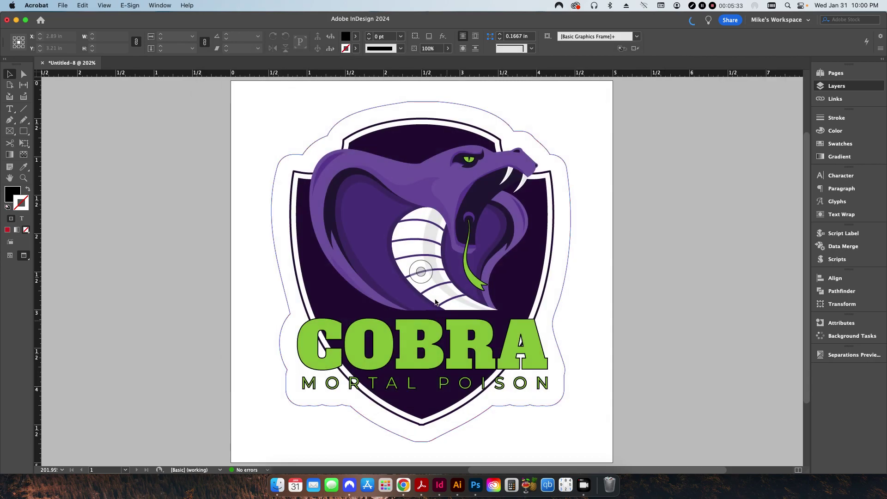
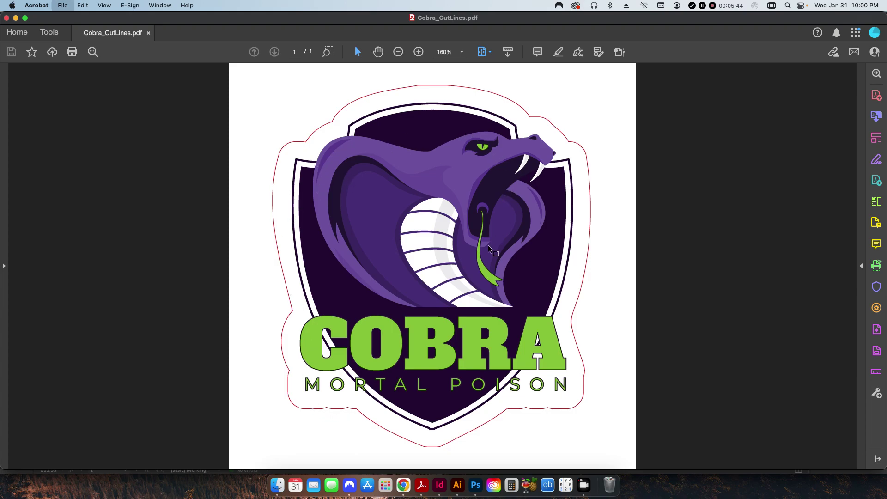
Close the PDF in Acrobat, hide InDesign, and open Cobra_CutLines.pdf from Finder in Adobe Illustrator
key(super+w)
key(super+q)
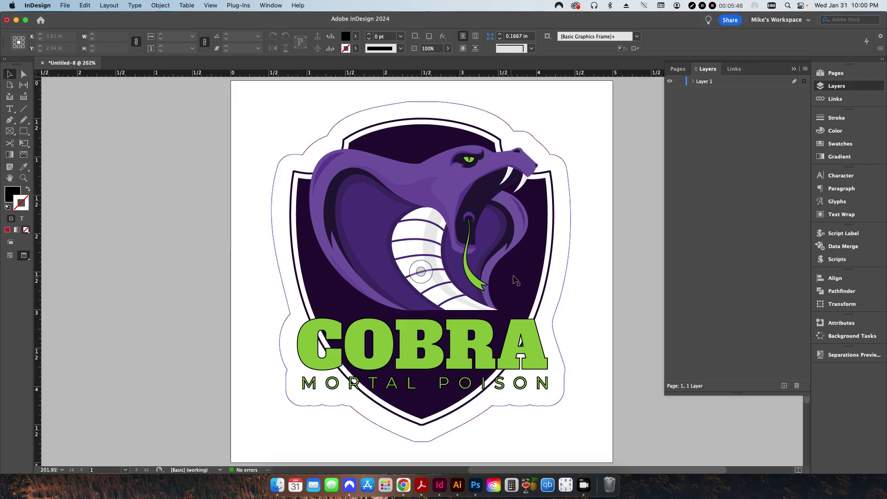
key(super+h)
right_click(336, 207)
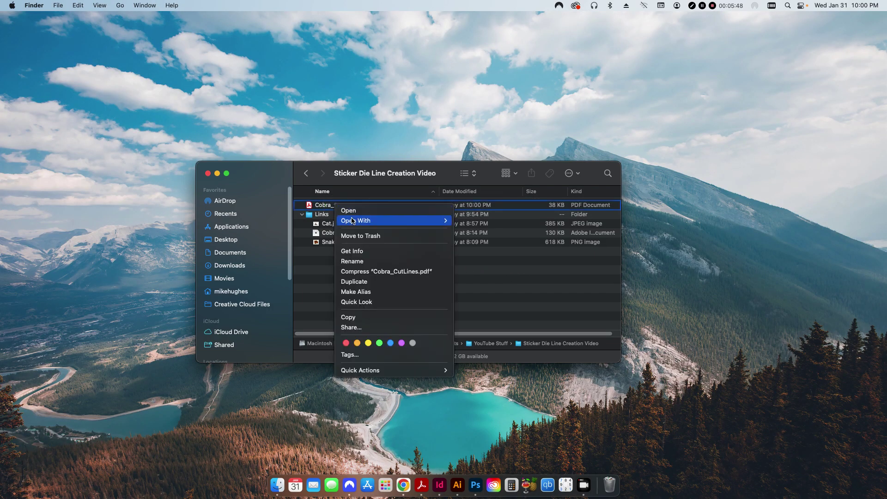
mouse_move(385, 225)
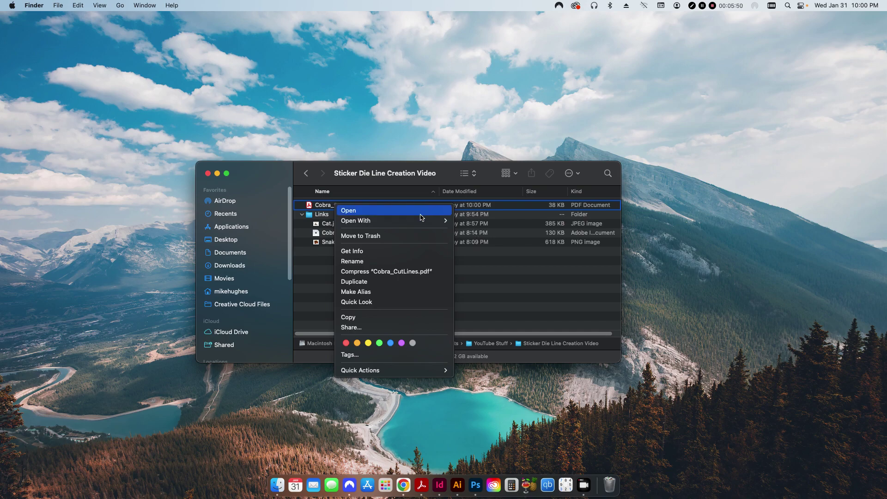
click(499, 235)
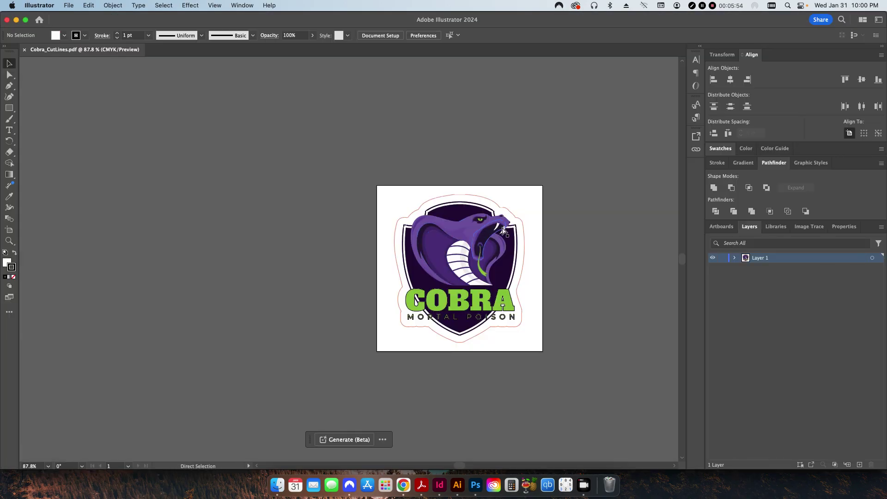
Expand Layer 1 and its topmost clip group, and select the die line path inside it
key(super+0)
click(734, 258)
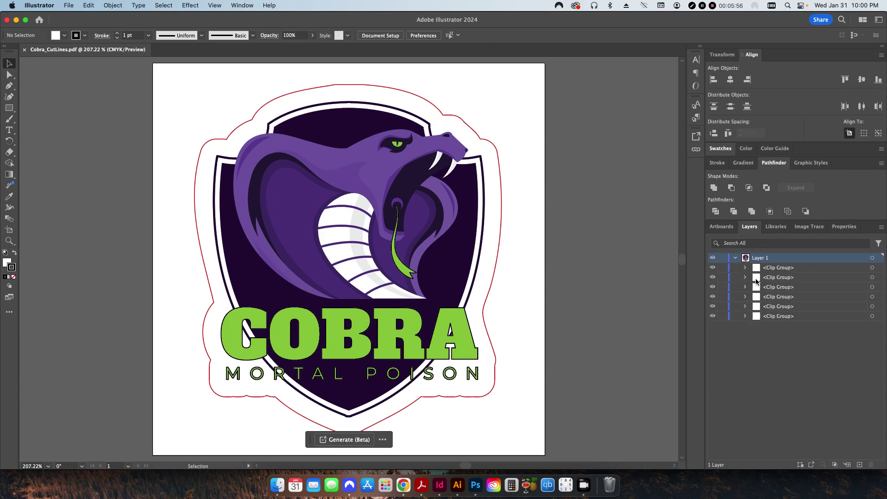
click(746, 268)
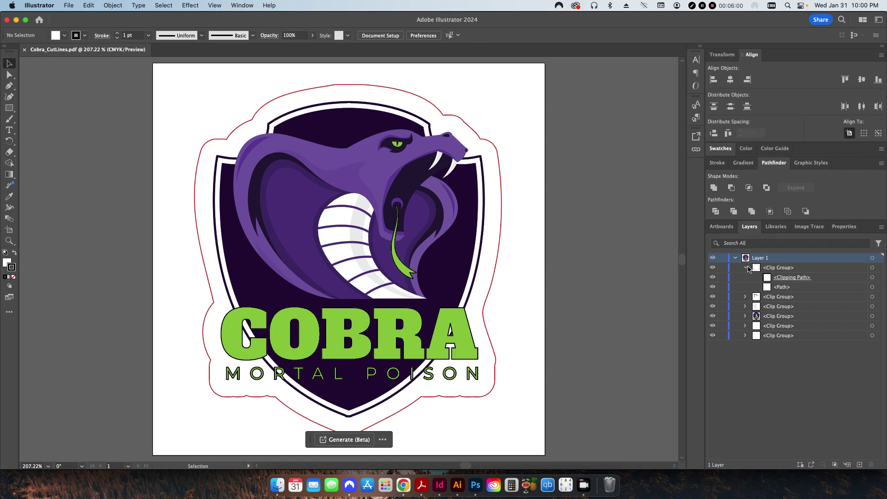
click(872, 287)
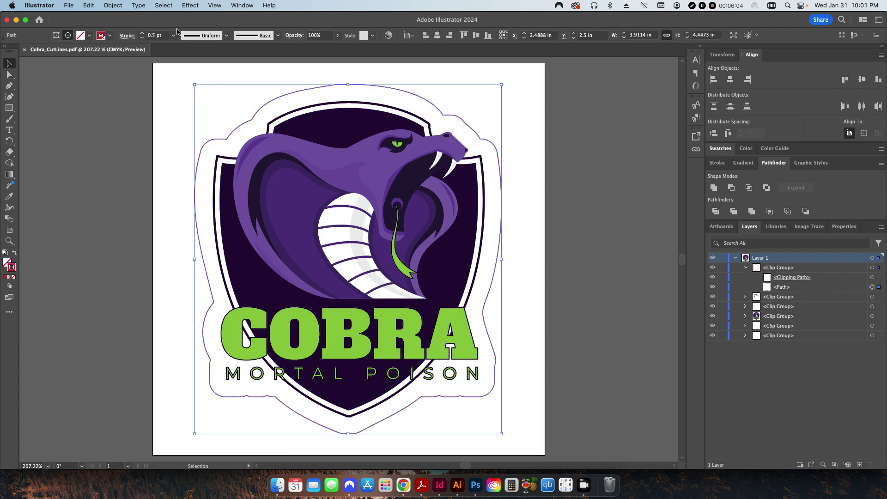
click(122, 9)
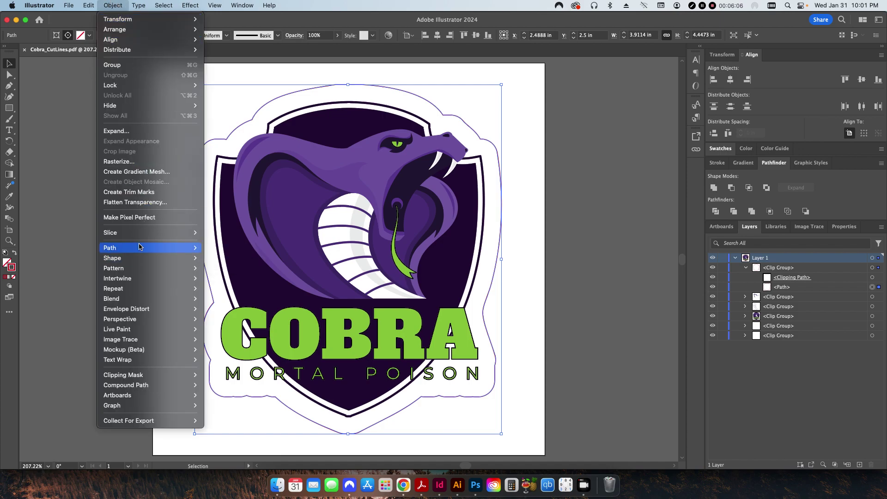
mouse_move(153, 248)
click(231, 284)
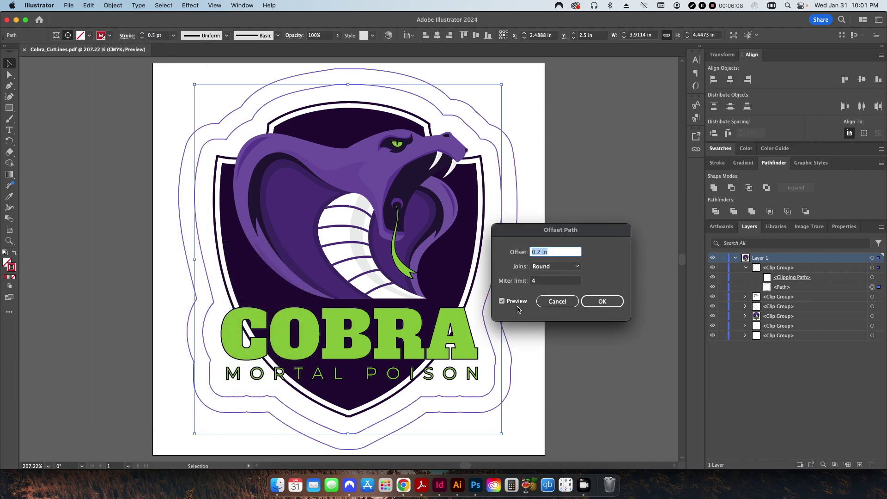
click(539, 301)
Smooth the selected die line path, trying auto-smooth before setting the smoothing amount to 25%, and deselect it
click(113, 5)
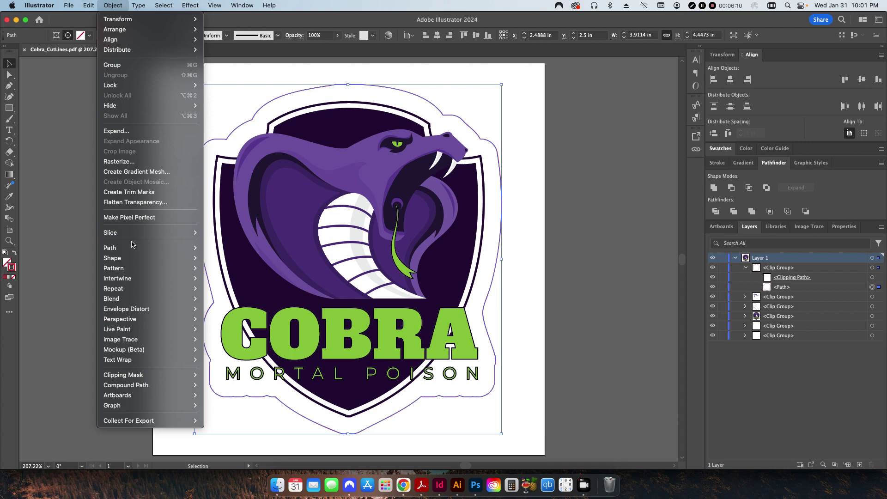
mouse_move(133, 248)
click(258, 323)
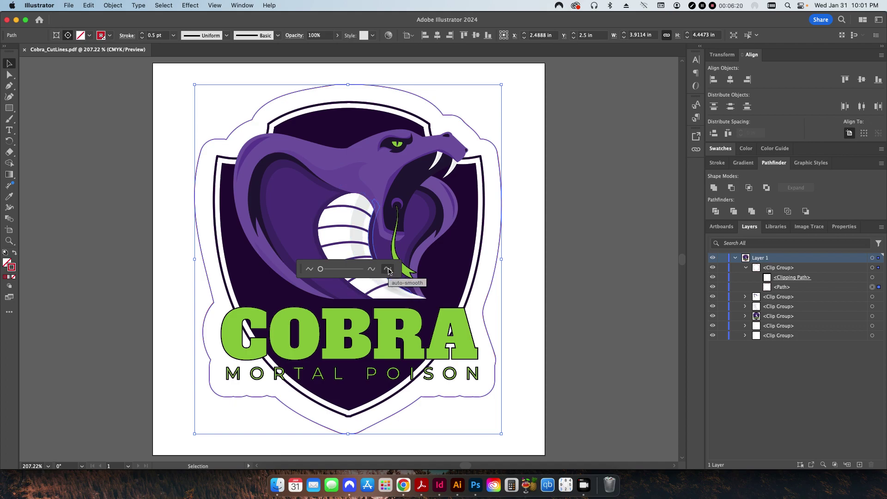
click(388, 271)
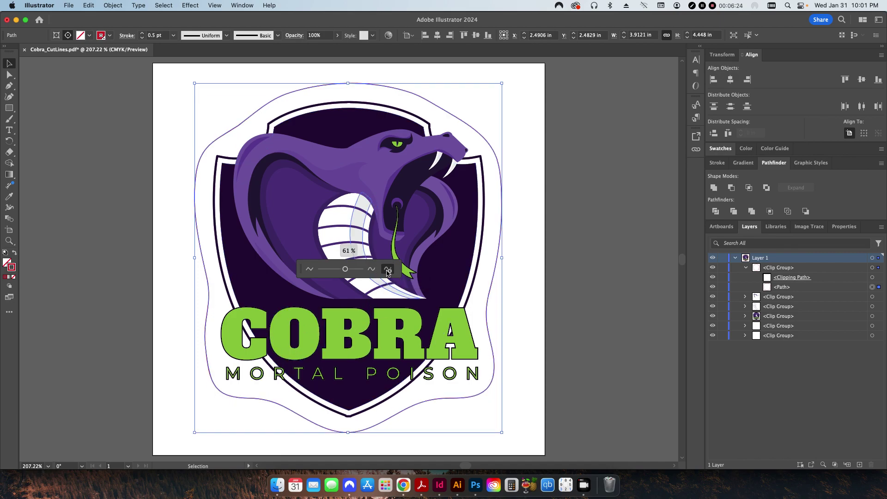
drag(345, 269, 328, 270)
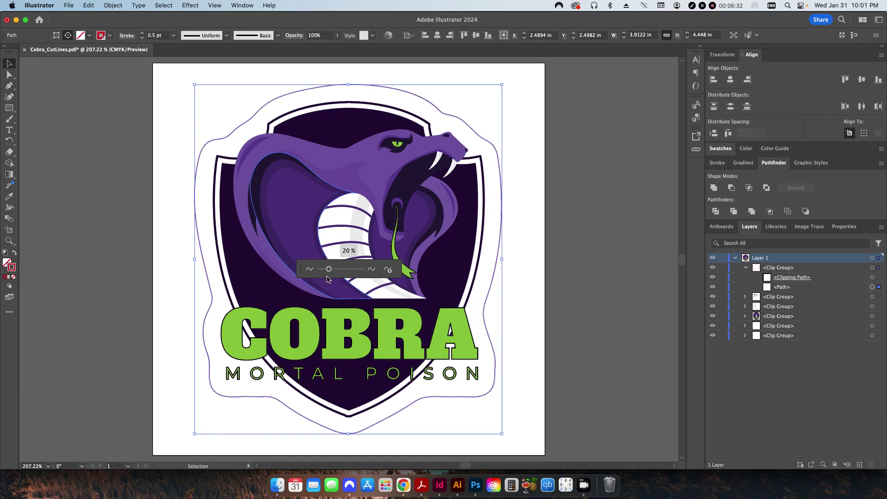
drag(328, 269, 331, 271)
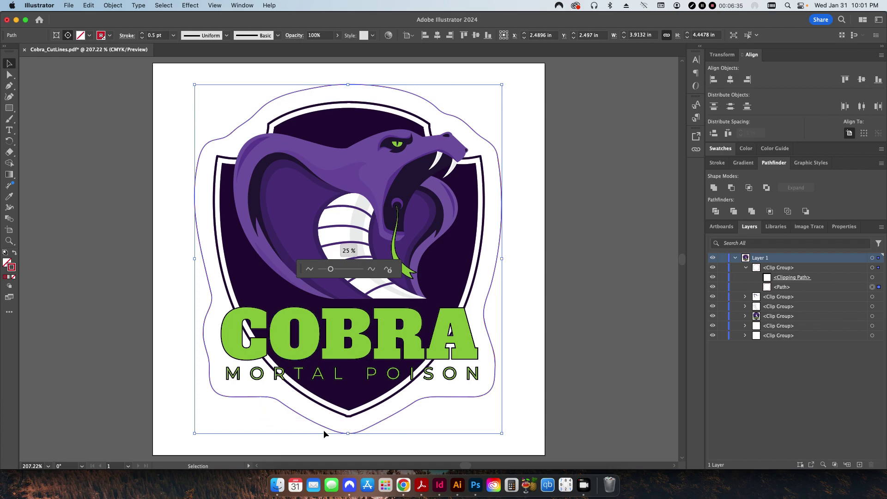
click(512, 331)
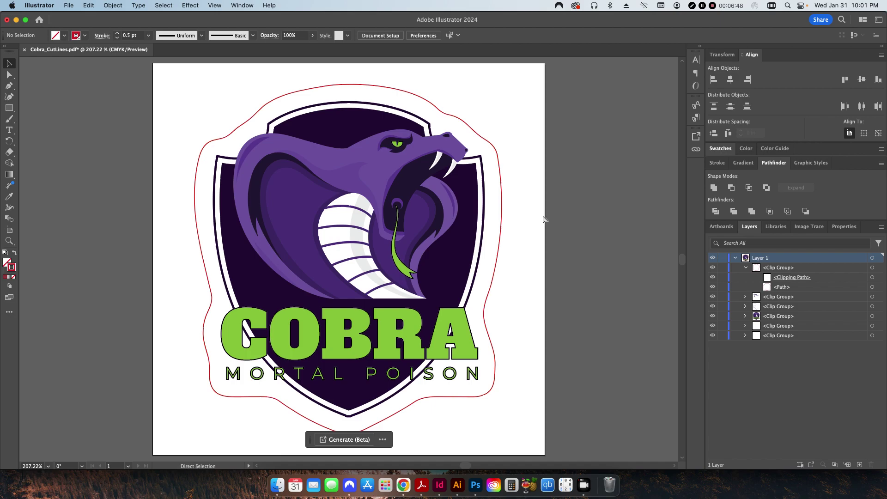
Switch to Acrobat and examine the New Color Swatch spot plate of Cobra_CutLines.pdf in Output Preview, toggling its visibility
key(super+Tab)
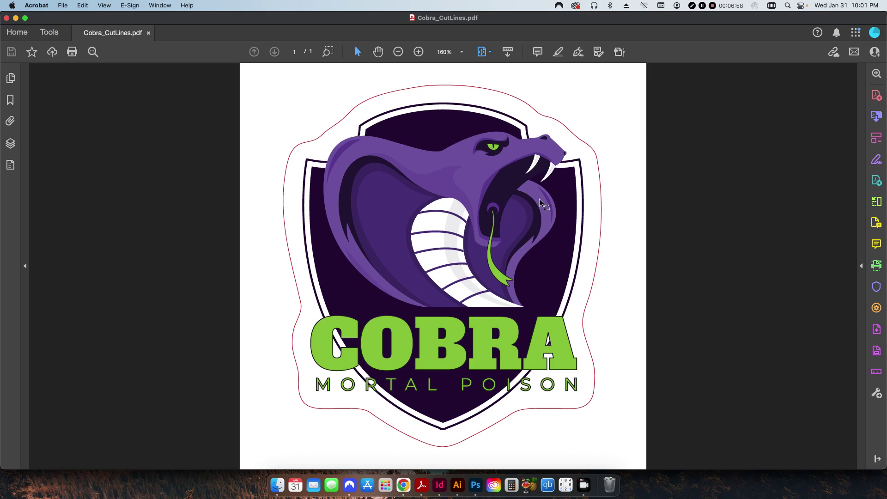
click(620, 51)
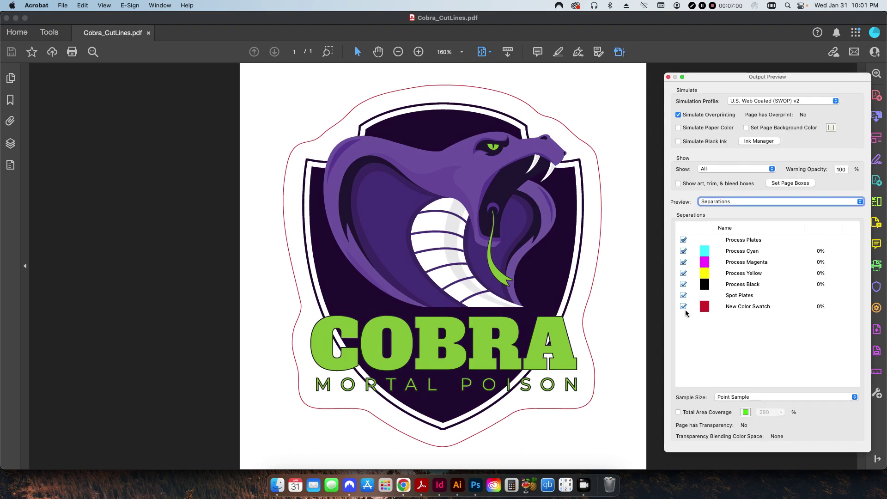
click(684, 307)
click(684, 306)
click(683, 306)
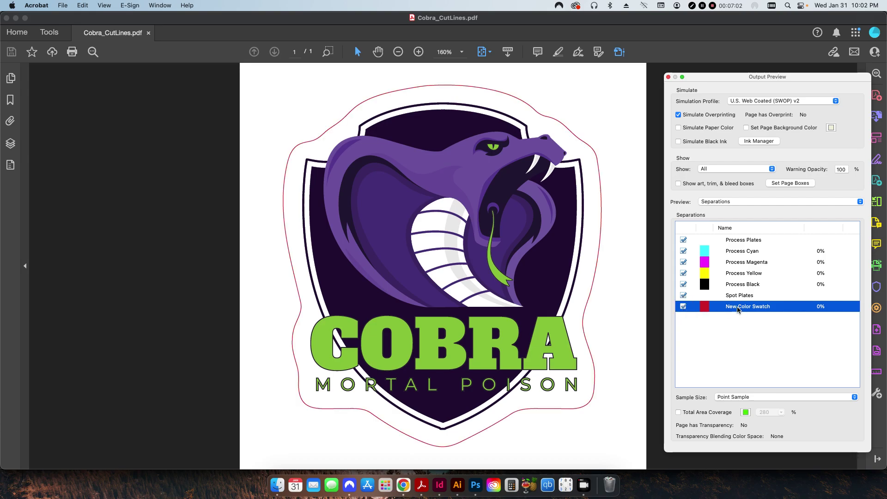
click(683, 306)
click(683, 307)
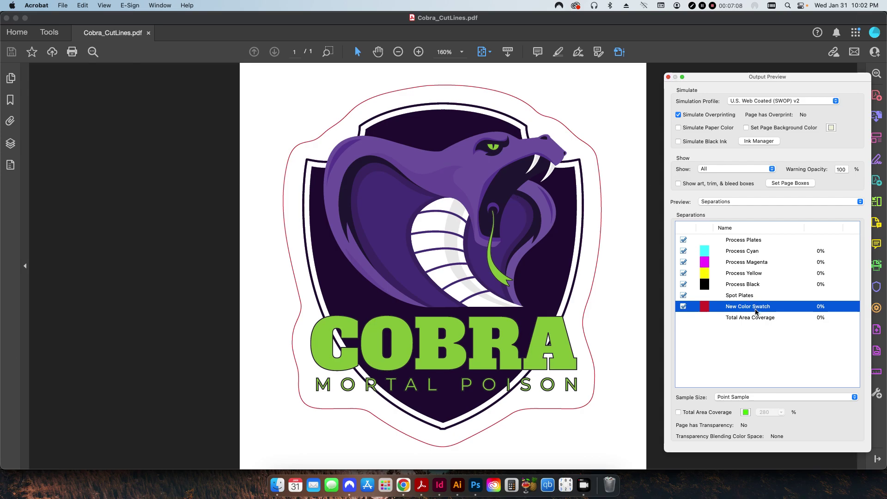
click(668, 77)
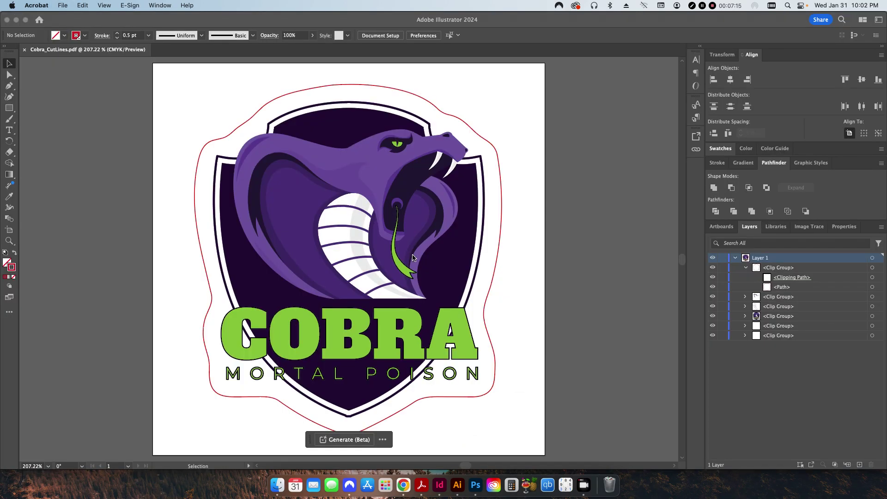
Return to Illustrator and close the Cobra_CutLines.pdf document
click(531, 258)
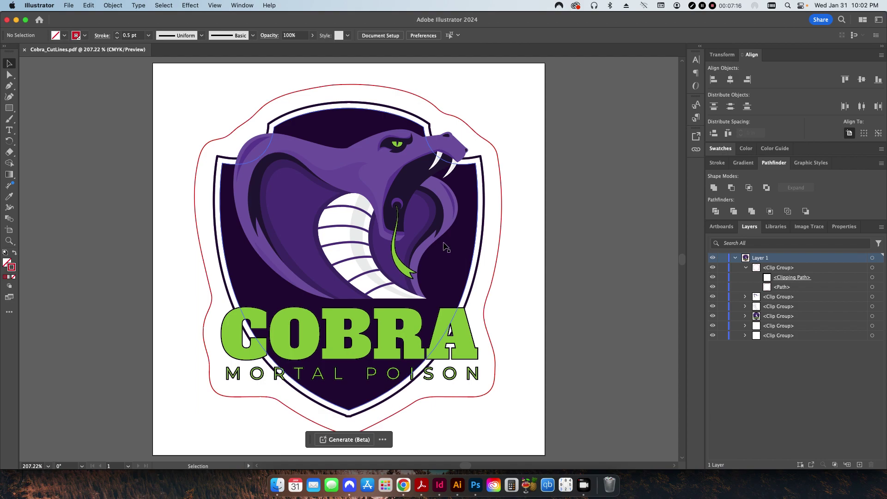
click(48, 8)
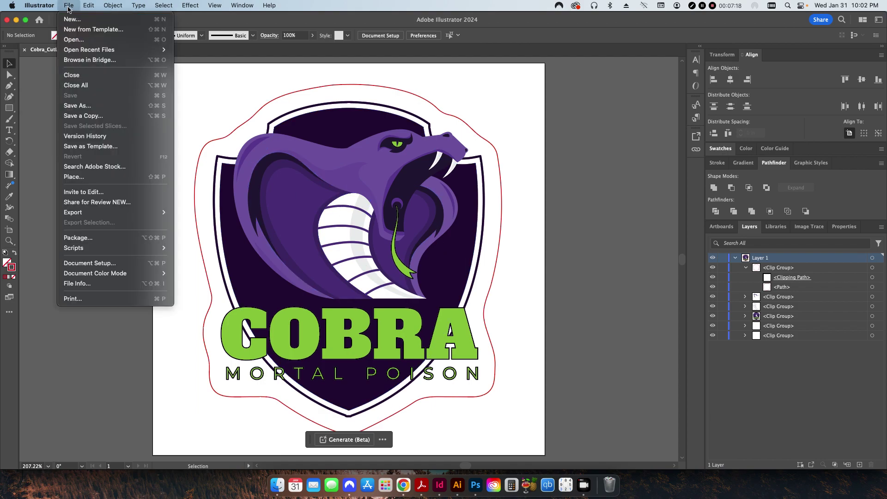
key(Escape)
key(super+w)
click(39, 5)
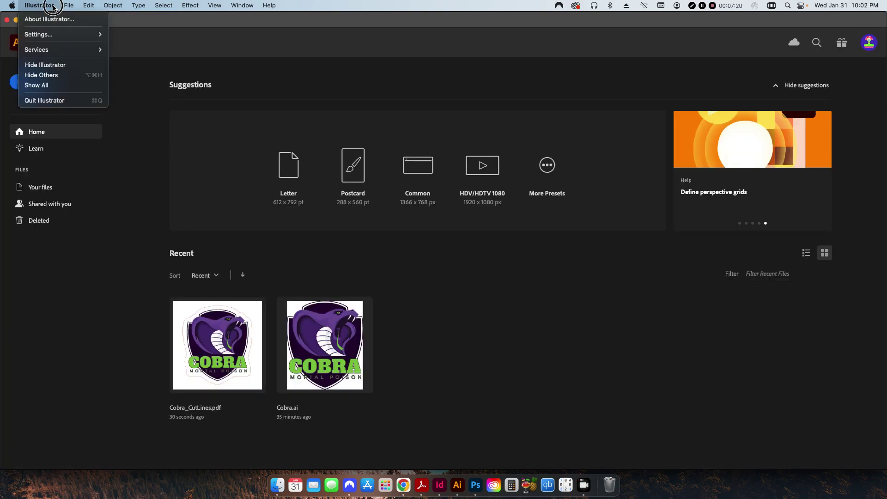
key(Escape)
Hide Illustrator, switch to InDesign, and delete the cobra shield logo with its die line from the page
key(super+h)
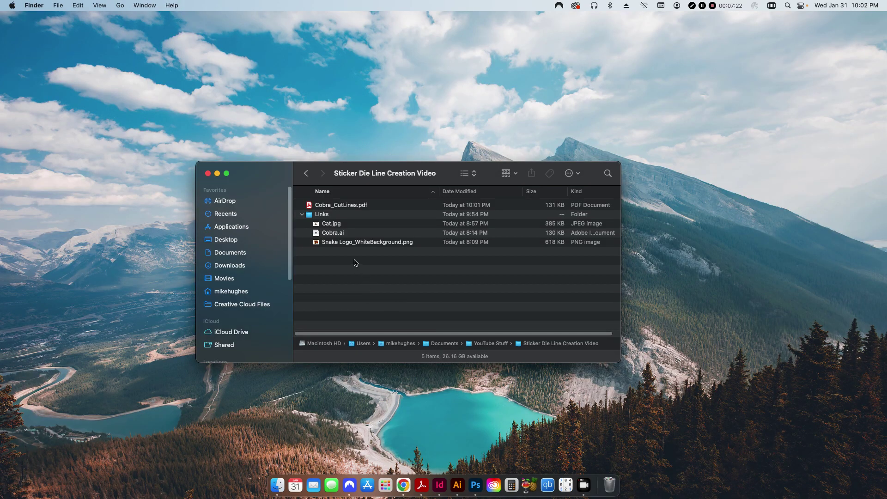
click(439, 484)
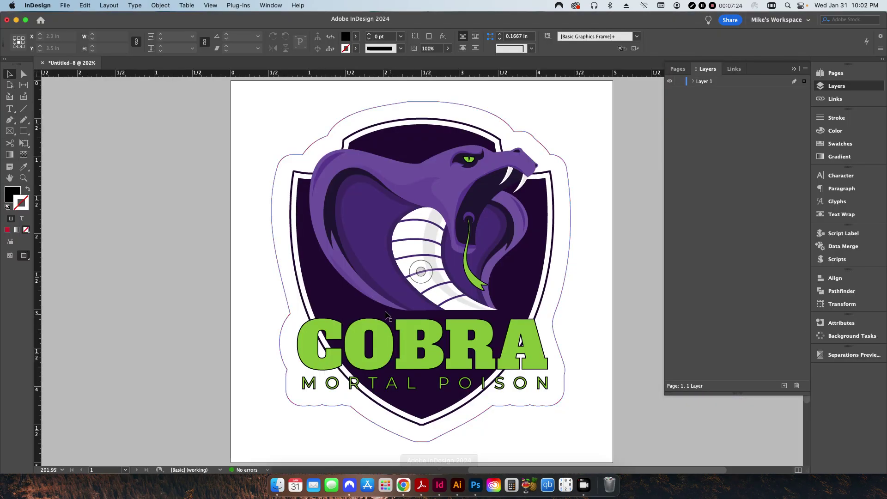
click(342, 290)
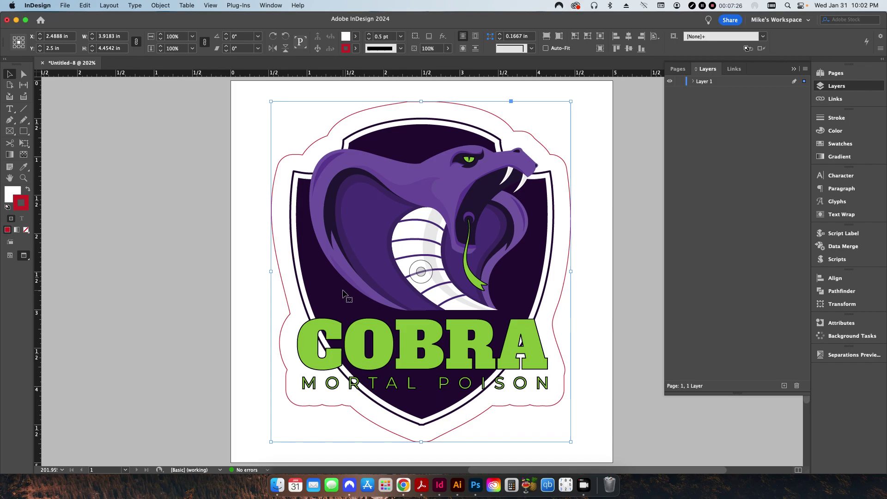
key(Delete)
Place Snake Logo_WhiteBackground.png from the Links folder onto the page at full size
key(super+d)
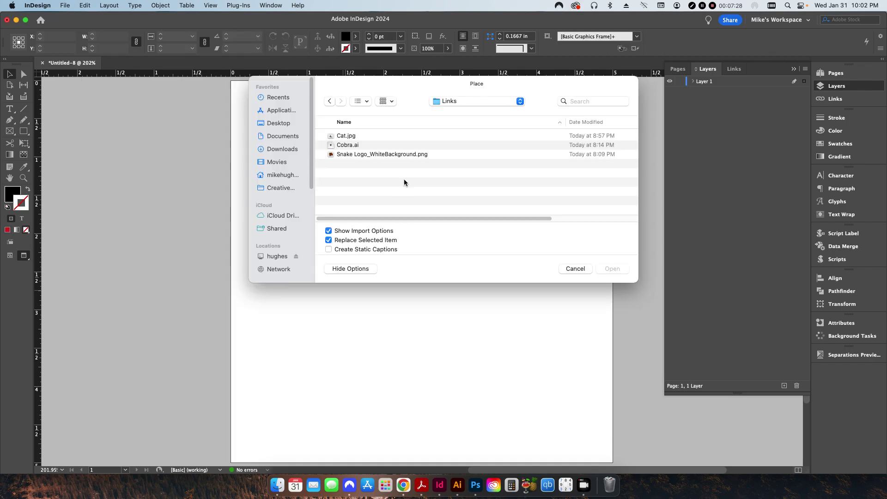
click(351, 155)
key(Return)
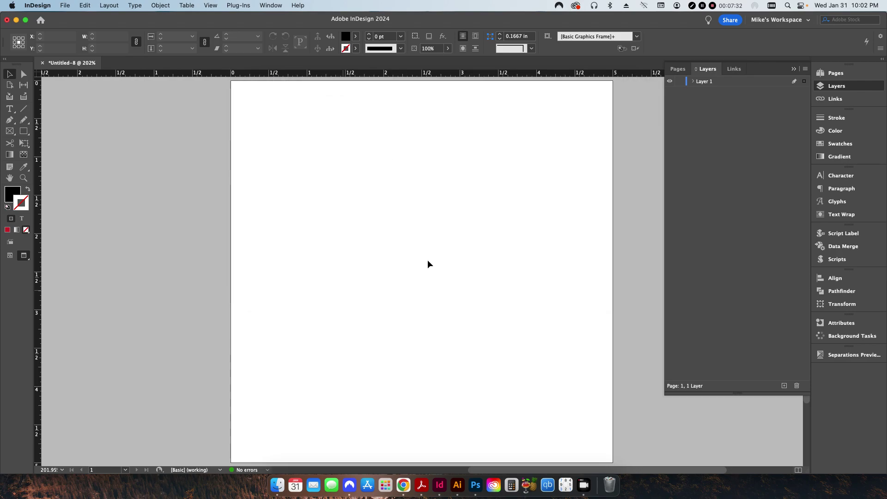
click(543, 342)
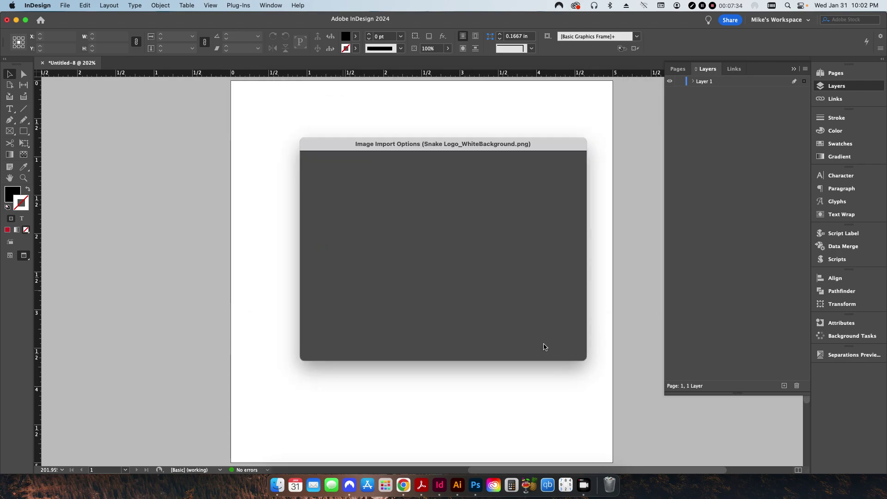
click(273, 160)
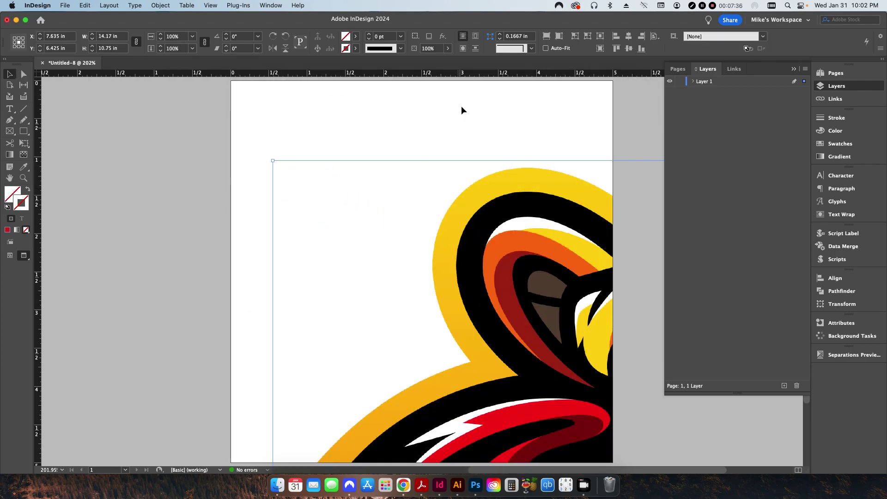
Center the snake logo frame on the page, set its width to 4 in, and fit the image proportionally inside it
click(628, 48)
click(628, 36)
triple_click(113, 36)
text(4)
key(Return)
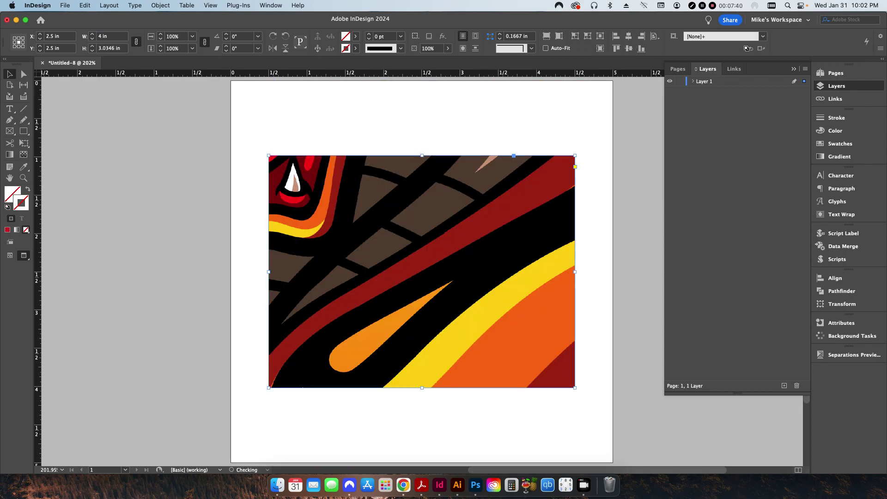
key(super+alt+shift+e)
click(187, 225)
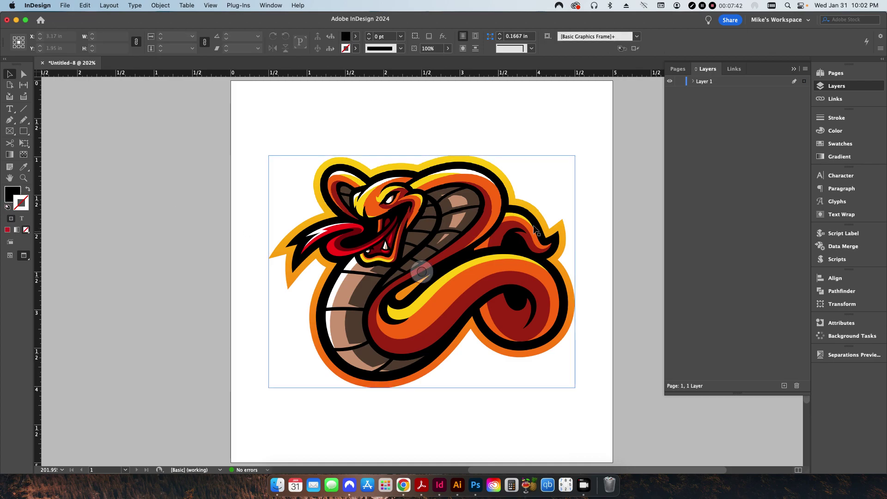
Add a new layer below Layer 1 and cover the page on it with a 5 x 5 in black rectangle without stroke
click(784, 385)
drag(707, 82, 708, 98)
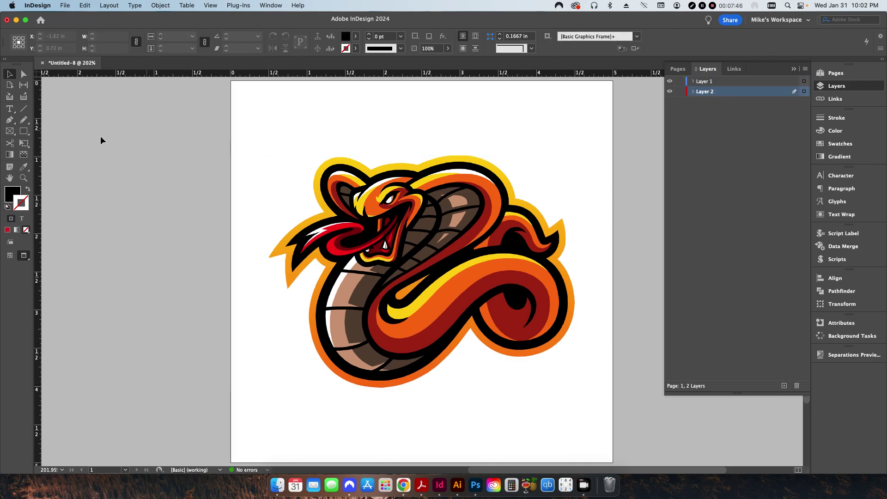
click(13, 194)
key(m)
drag(232, 82, 614, 463)
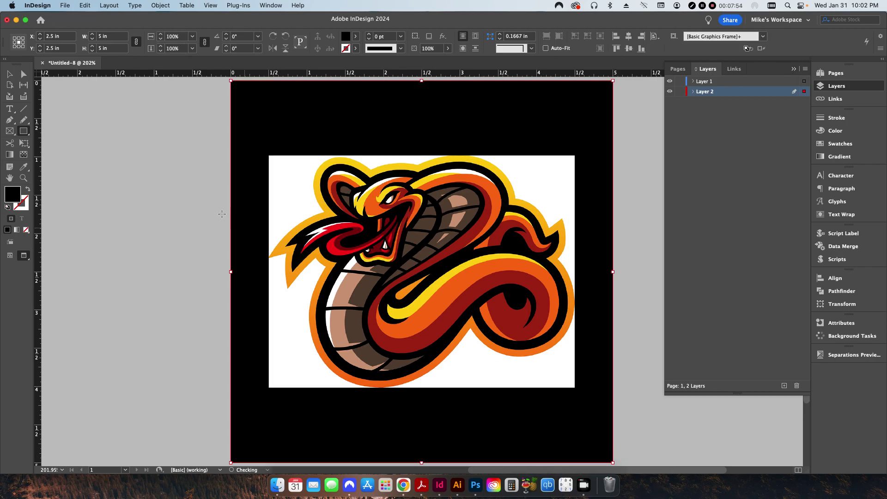
key(v)
click(230, 227)
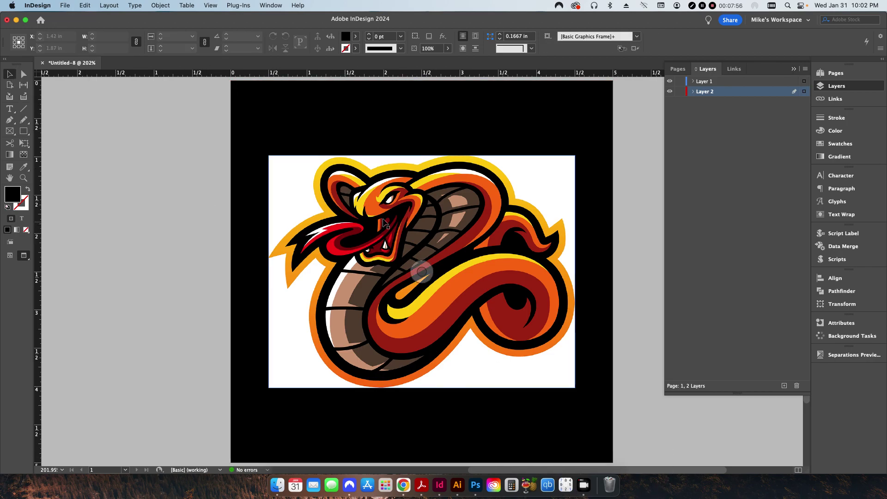
Lock Layer 2 and fill the snake logo frame on Layer 1 with the [Paper] swatch
click(680, 91)
click(704, 82)
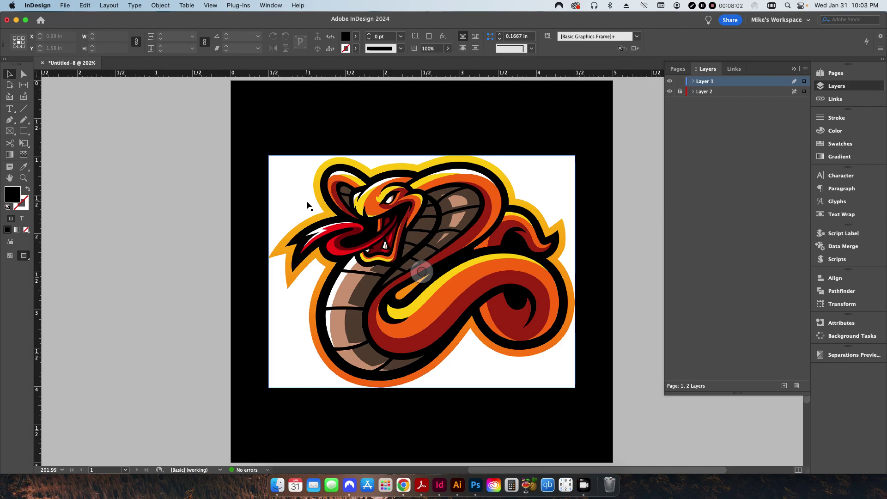
click(436, 209)
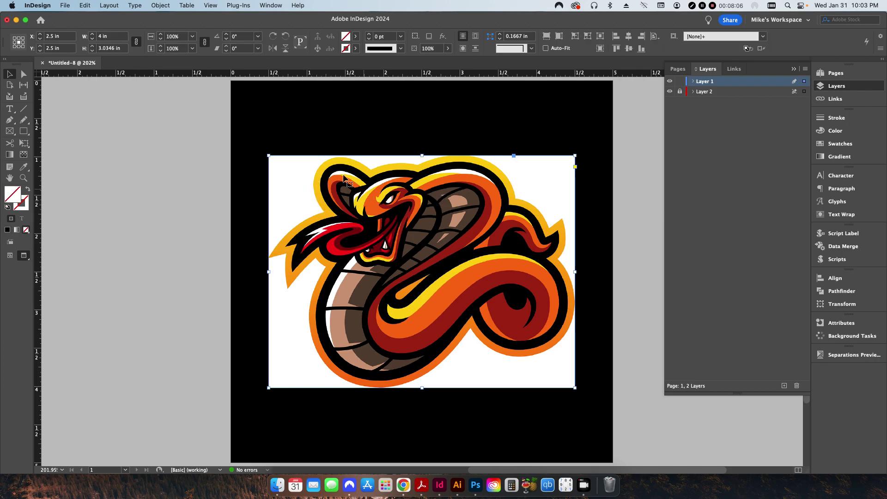
click(168, 5)
key(F5)
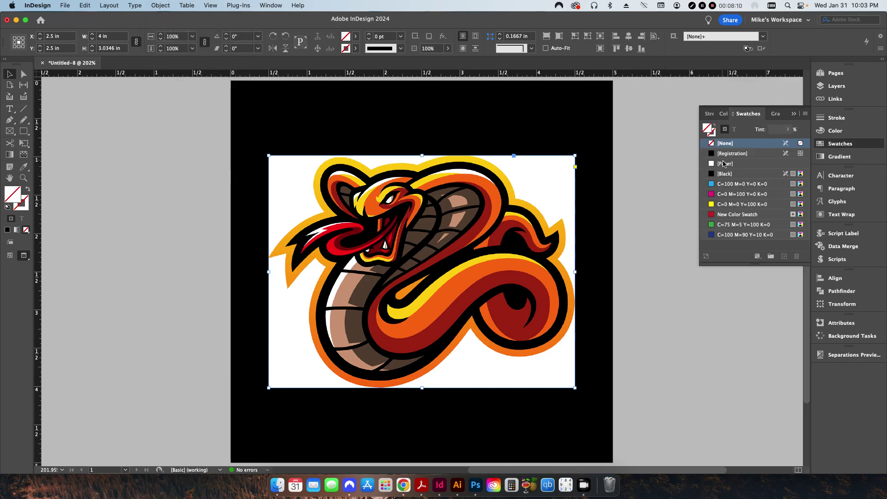
click(725, 164)
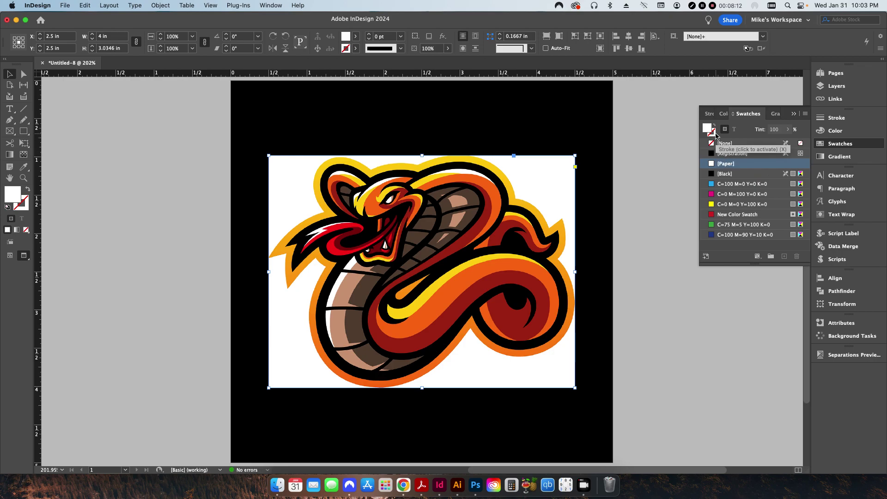
Apply the red New Color Swatch to the snake logo frame's stroke and deselect the frame
click(714, 143)
click(732, 215)
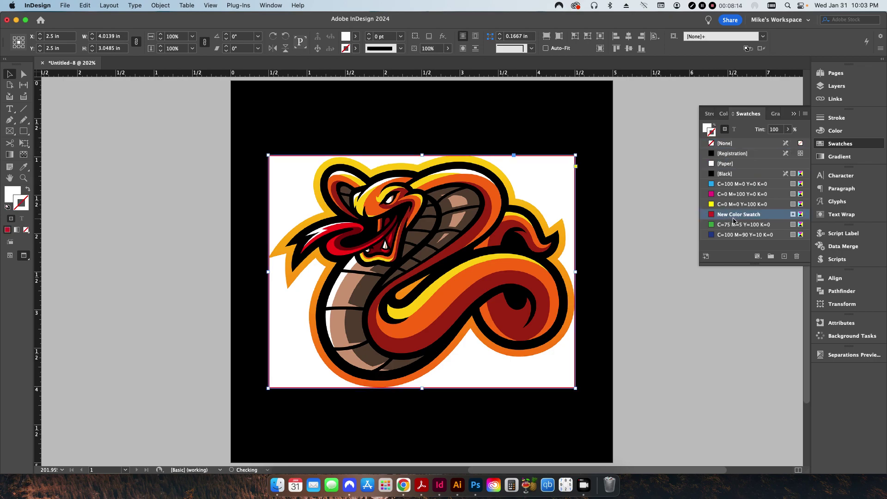
click(656, 225)
Open the options of the red New Color Swatch to examine its name and color type
click(718, 215)
double_click(717, 215)
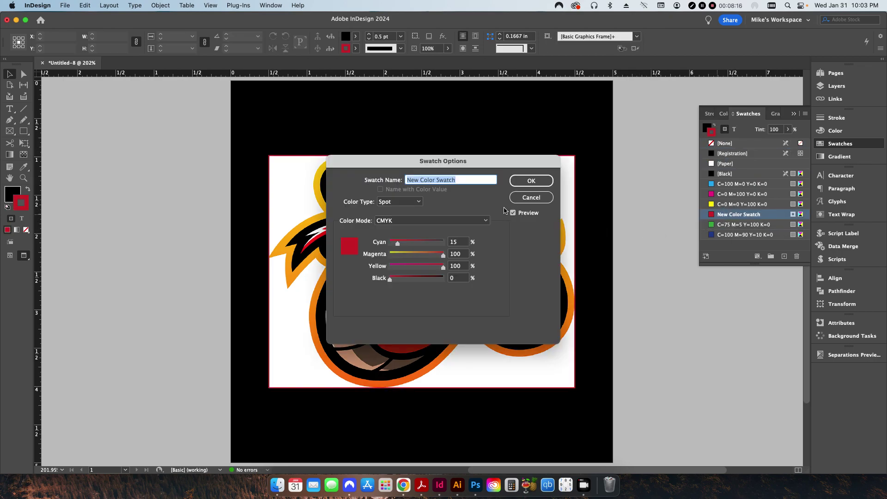
text(Die Line)
key(Return)
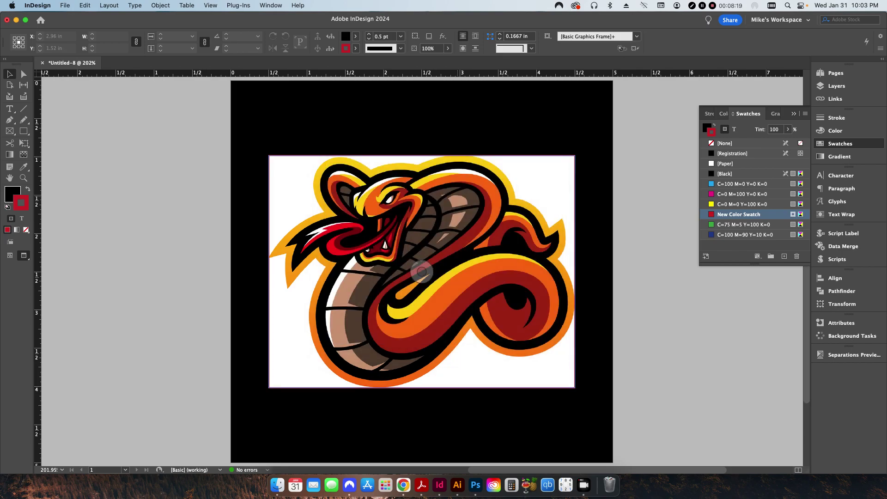
Try the Process color type on the red swatch, return it to Spot, and close its options without renaming it
double_click(742, 217)
click(400, 201)
click(397, 211)
click(381, 189)
click(380, 189)
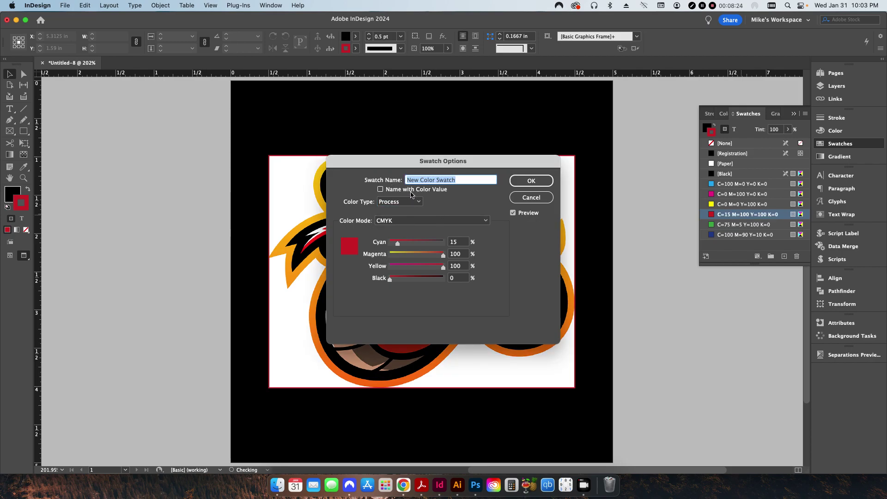
click(406, 203)
click(397, 217)
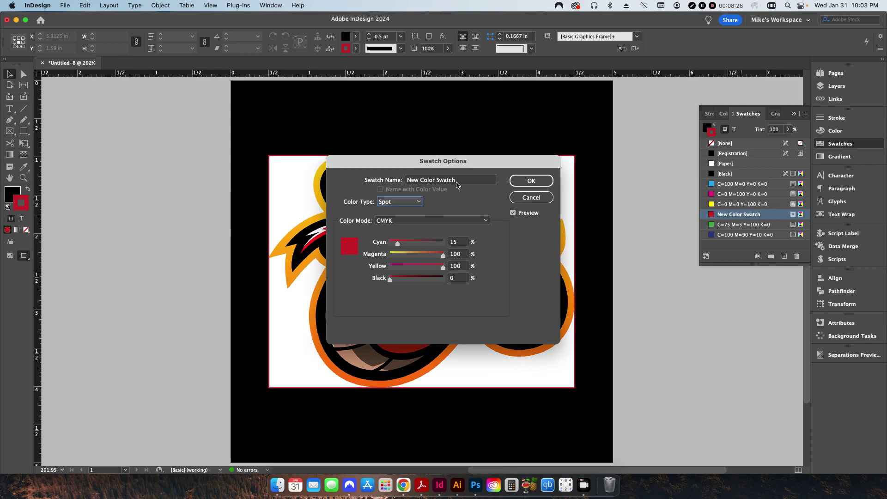
click(457, 181)
text(D)
key(Escape)
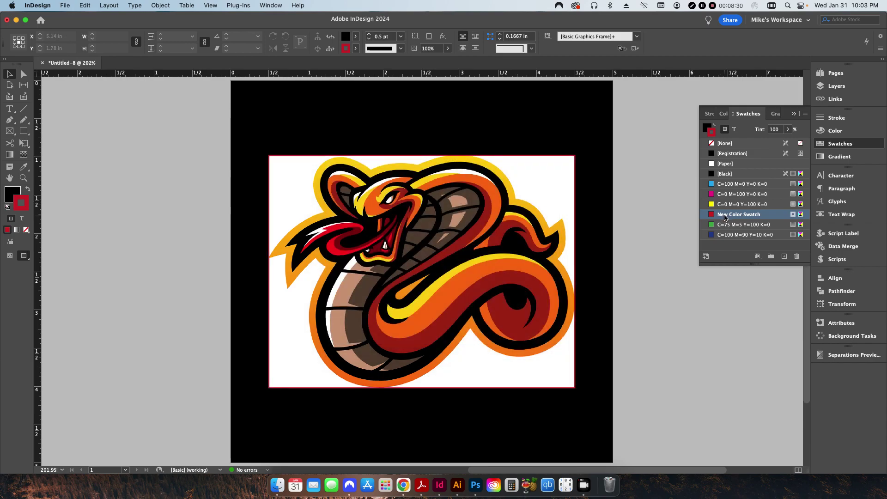
Examine the color modes available for the red spot swatch and the stroke weight choices without changing them
double_click(724, 217)
click(437, 219)
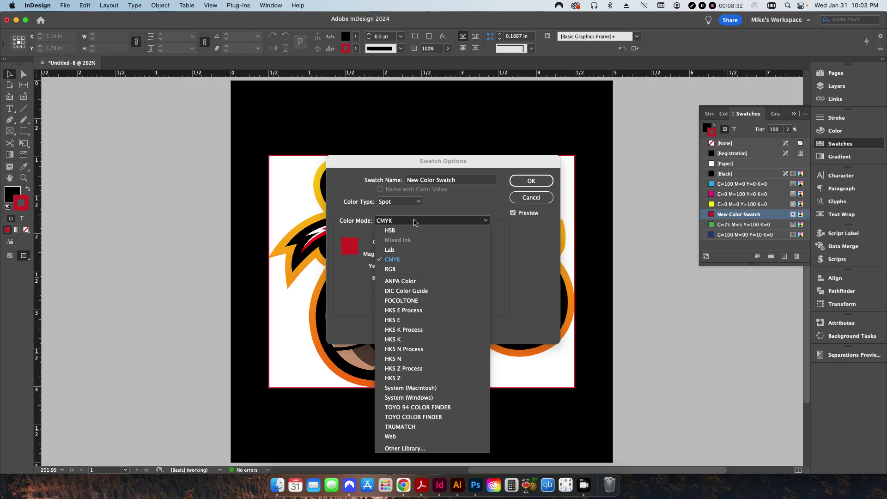
key(Escape)
click(522, 198)
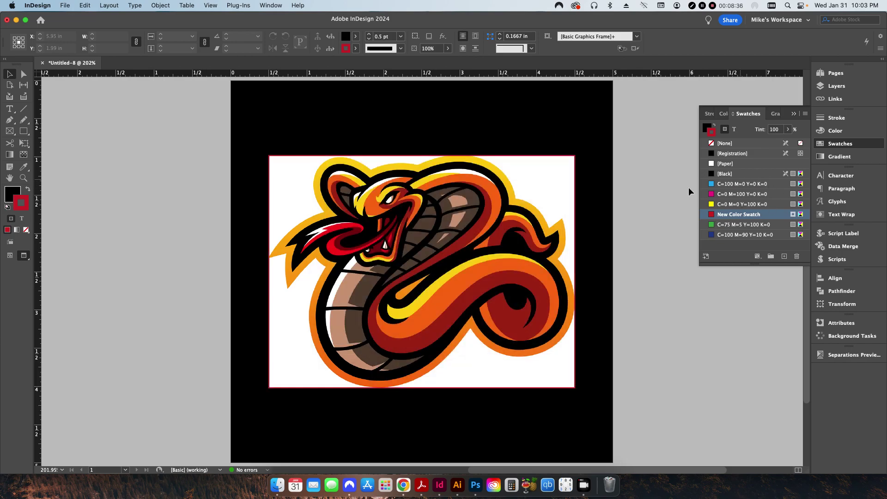
click(822, 119)
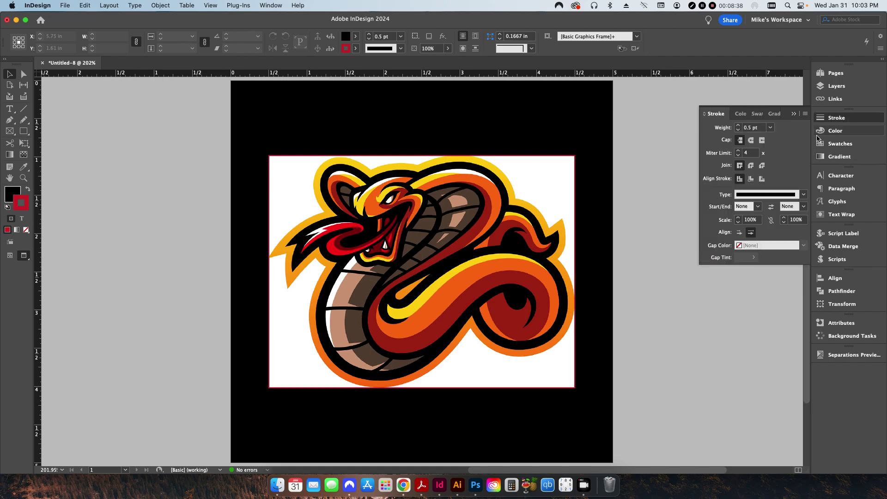
click(770, 127)
click(771, 127)
click(794, 113)
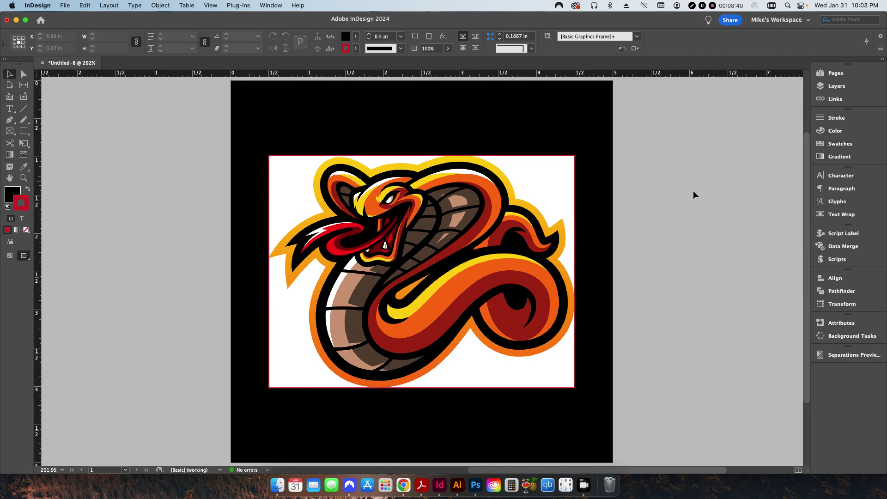
Set the snake logo's clipping path to Detect Edges with threshold 1 and tolerance 5
click(484, 259)
click(160, 6)
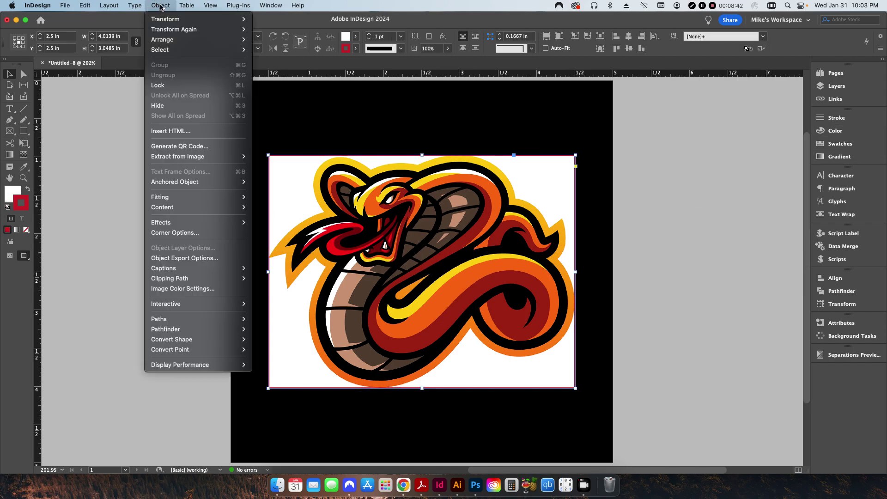
mouse_move(169, 278)
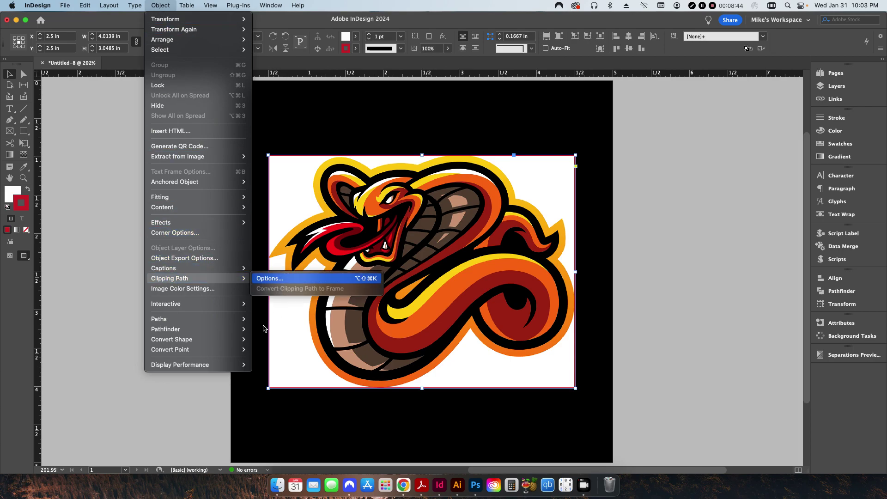
click(282, 278)
click(111, 215)
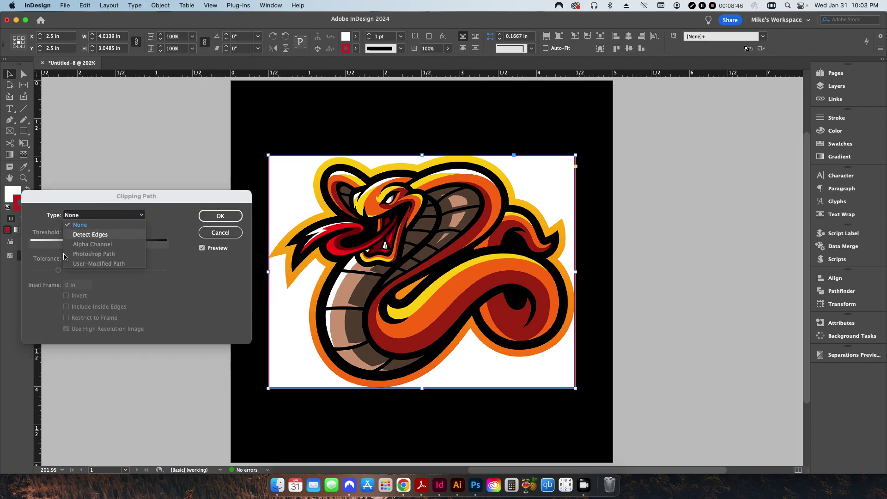
click(105, 231)
click(80, 237)
double_click(80, 236)
text(1)
key(Tab)
text(5)
key(Tab)
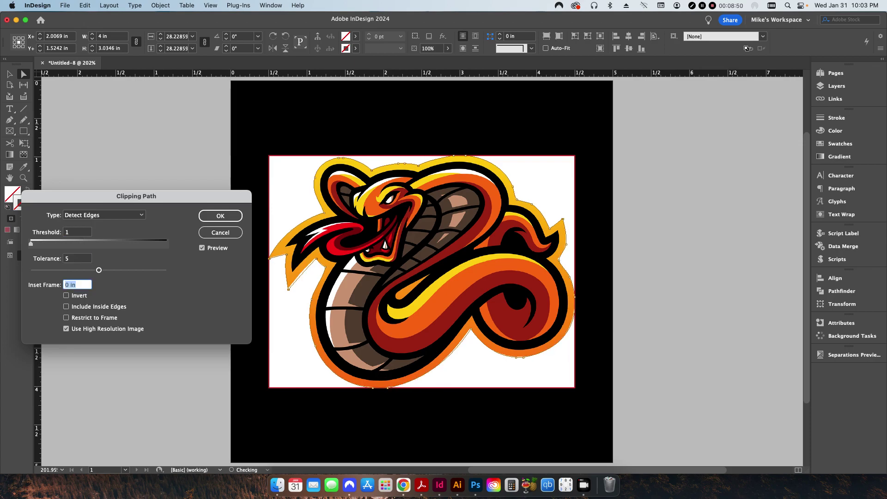
Preview a -0.25 in inset for the clipping path, set the inset to -0.5 in, and apply the path
text(-0)
text(.25)
key(Tab)
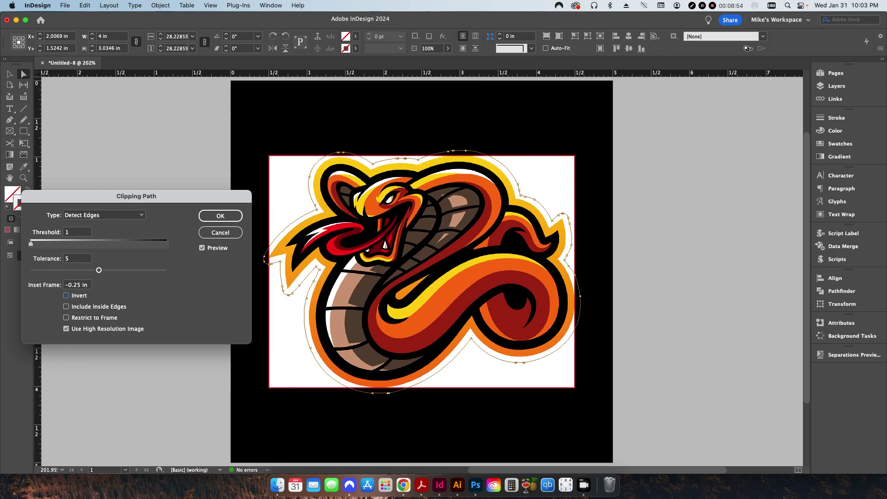
key(shift+Tab)
text(-)
key(Tab)
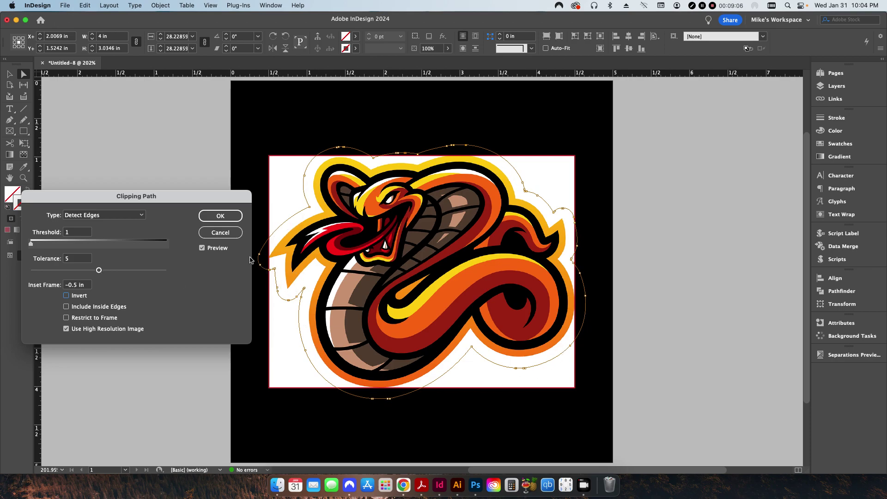
click(220, 216)
click(190, 257)
key(v)
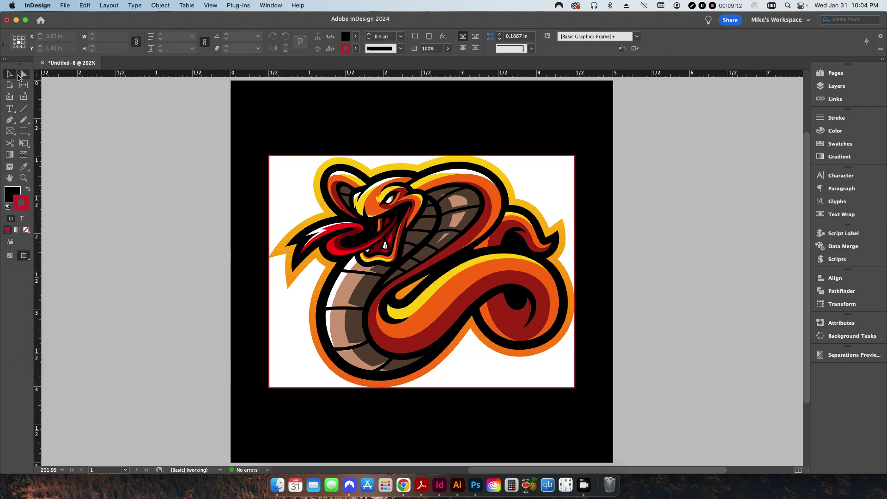
Convert the snake logo's clipping path to a frame so the red stroke follows its outline
click(327, 213)
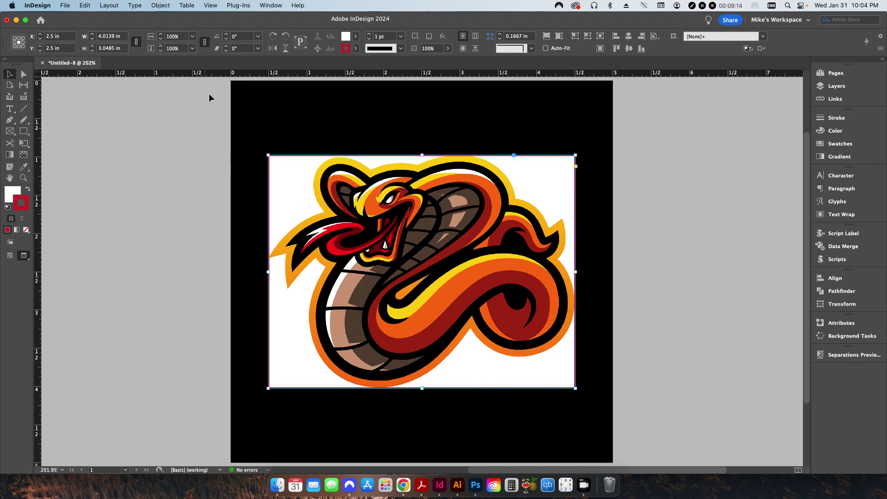
click(160, 5)
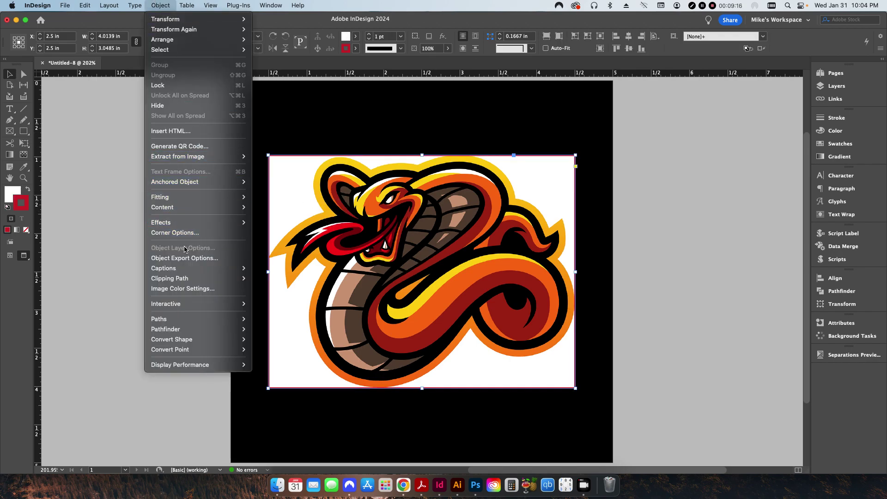
mouse_move(184, 278)
click(273, 289)
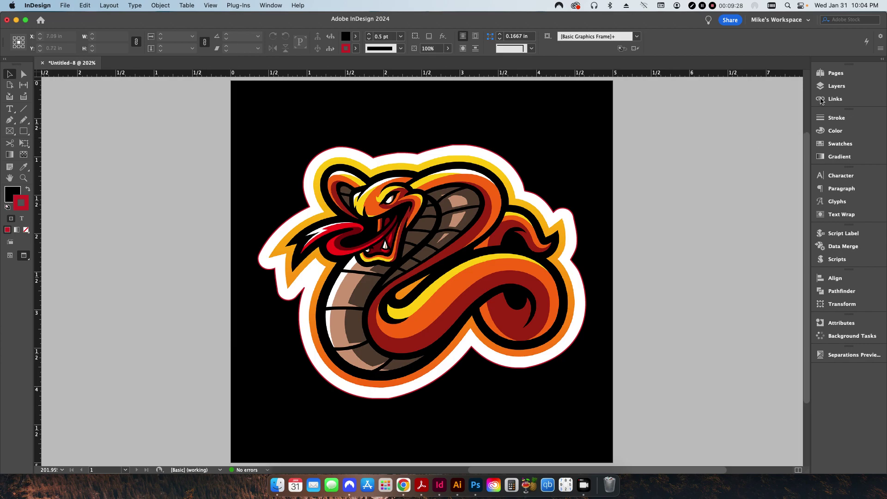
Delete Layer 2 with the black background rectangle
click(836, 86)
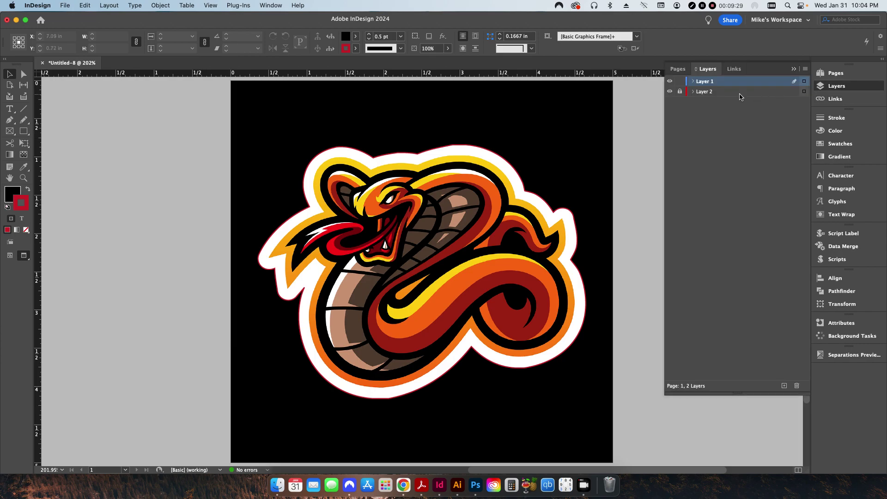
click(797, 385)
click(532, 260)
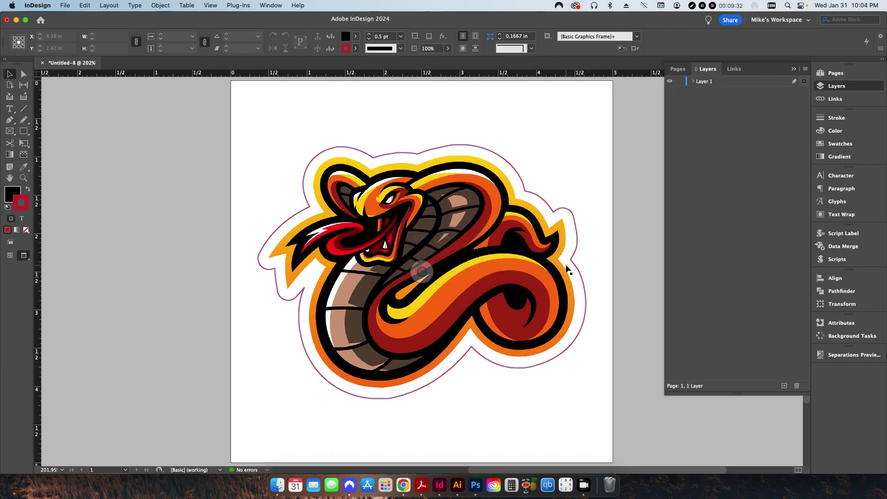
Export the page as an Adobe PDF (Print) file named Snake_CutLines in the Sticker Die Line Creation Video folder
key(super+e)
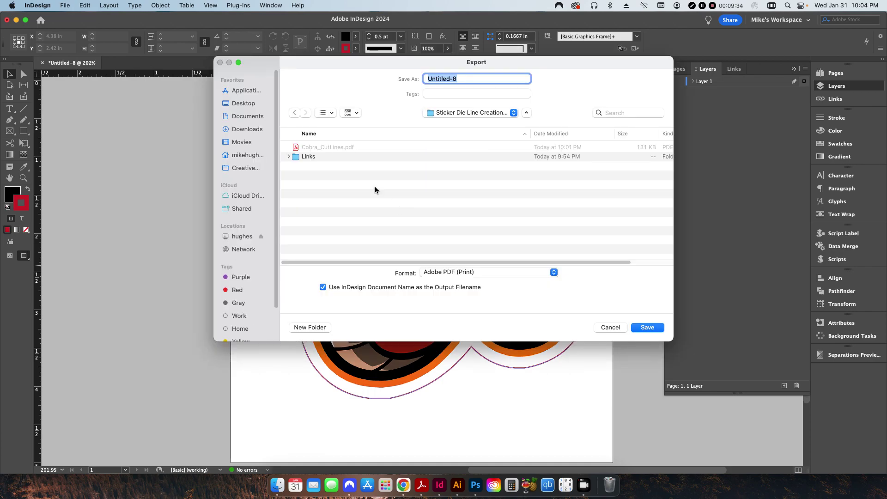
text(Snake_CutLines)
key(Return)
key(Return)
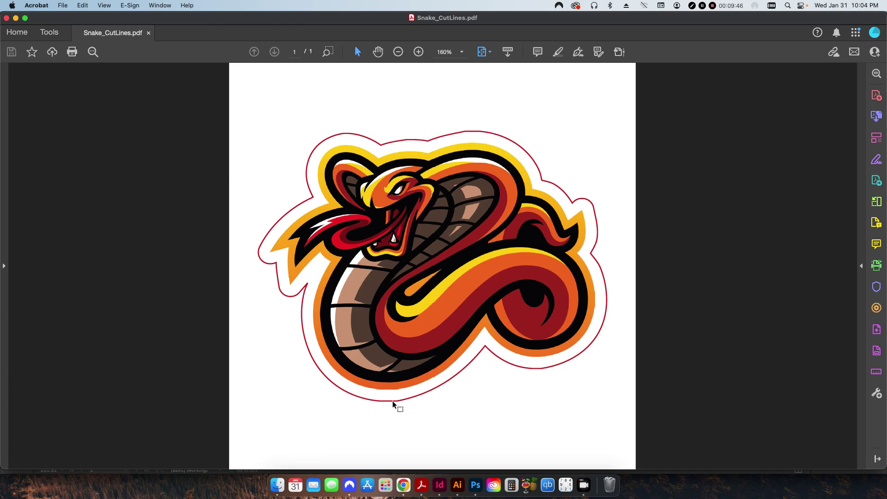
Switch to Finder and open Snake_CutLines.pdf in Adobe Illustrator 2024
key(super+Tab)
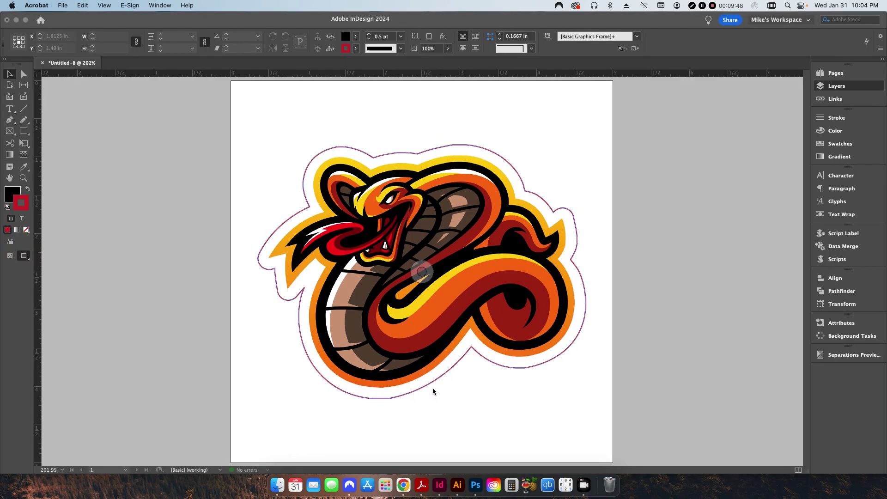
key(super+Tab)
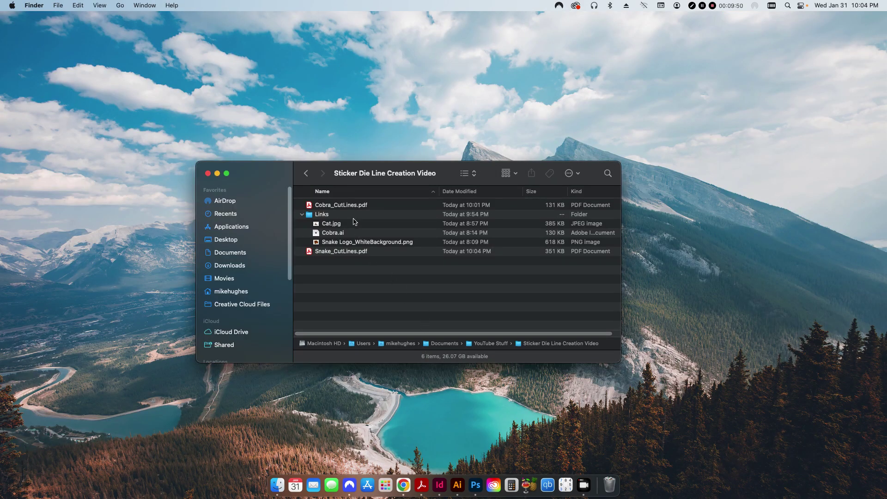
right_click(336, 253)
mouse_move(357, 268)
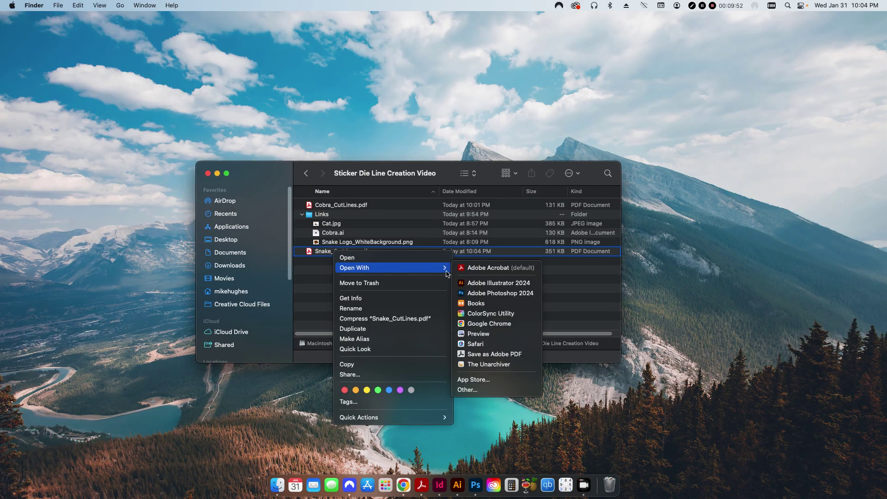
click(462, 283)
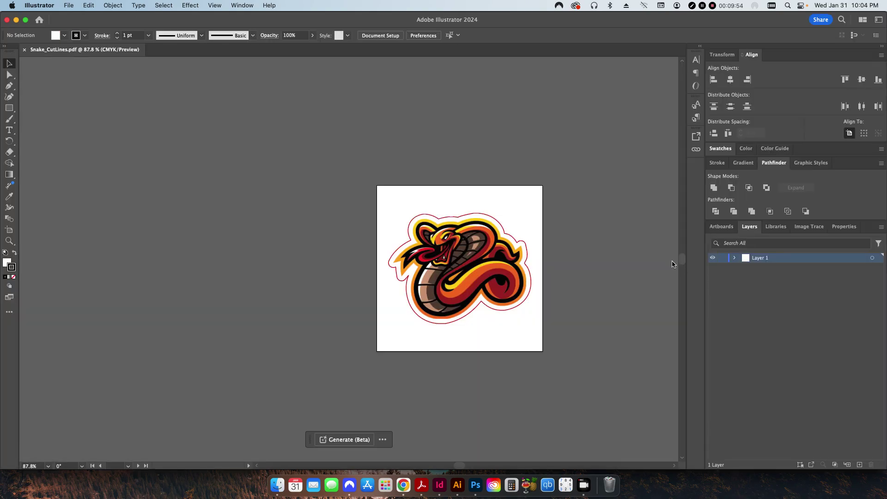
Smooth the red cut line path inside the snake artwork's first clip group by 10%
key(super+0)
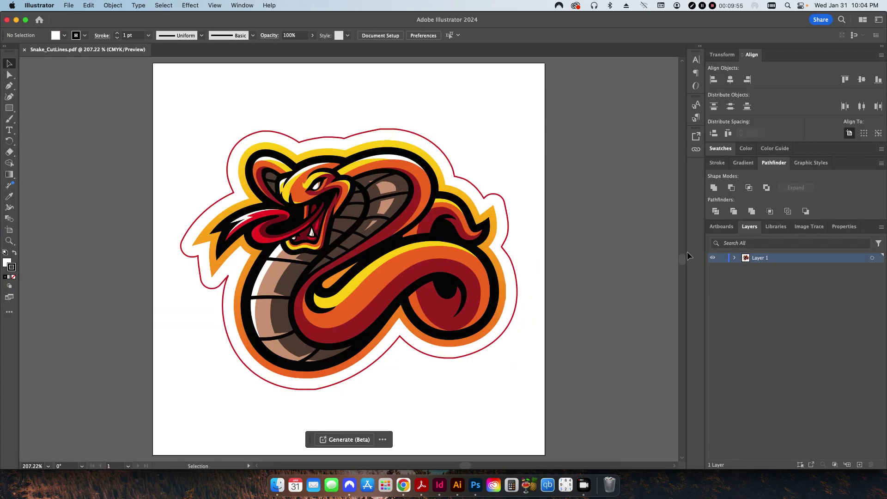
click(734, 257)
click(745, 268)
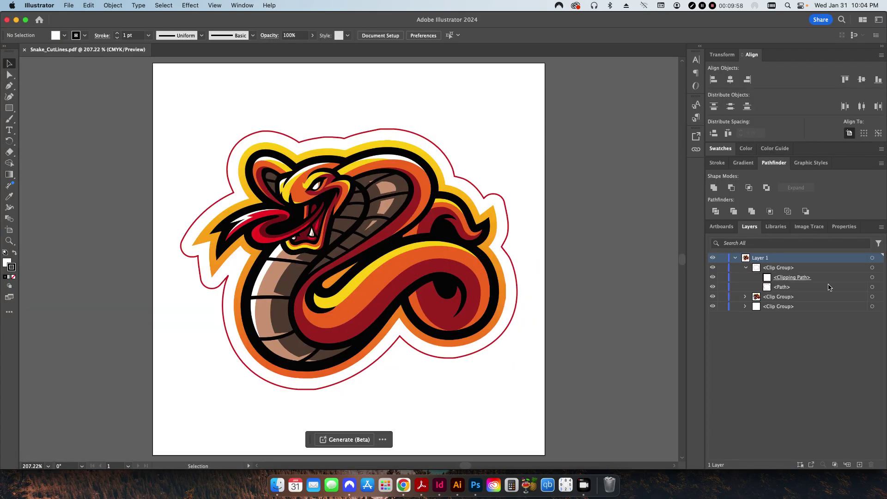
click(872, 287)
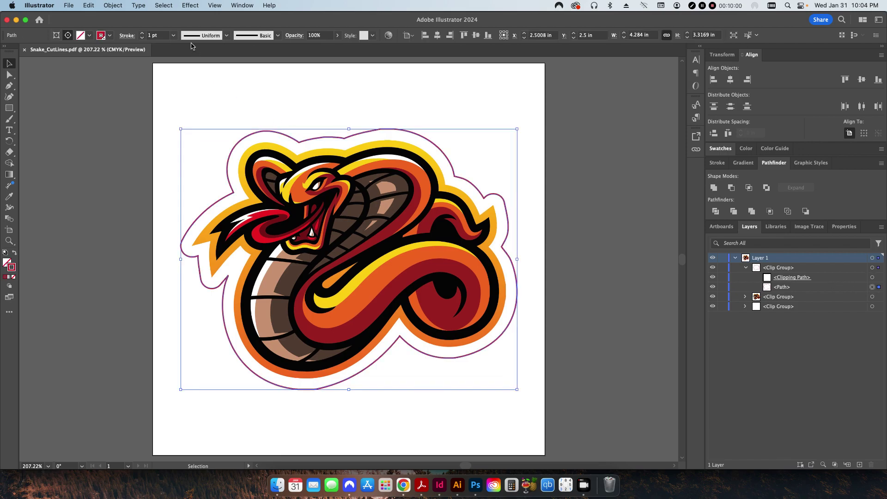
click(601, 192)
click(113, 5)
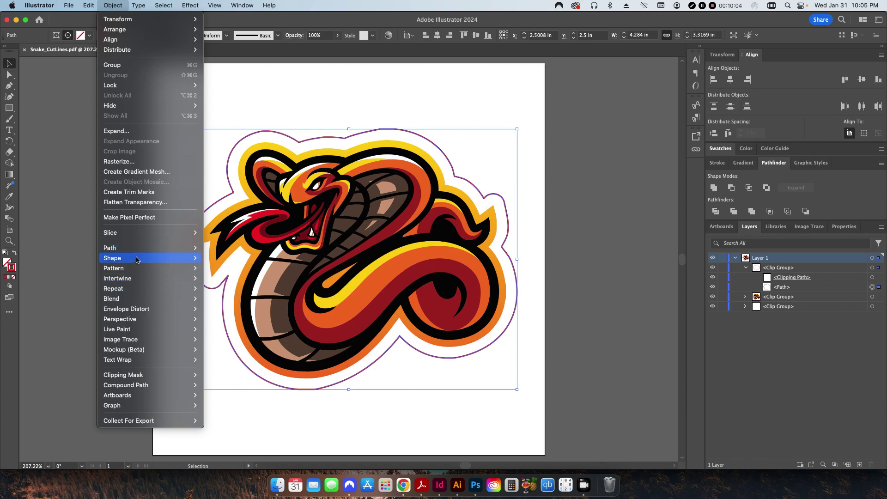
mouse_move(182, 248)
click(222, 319)
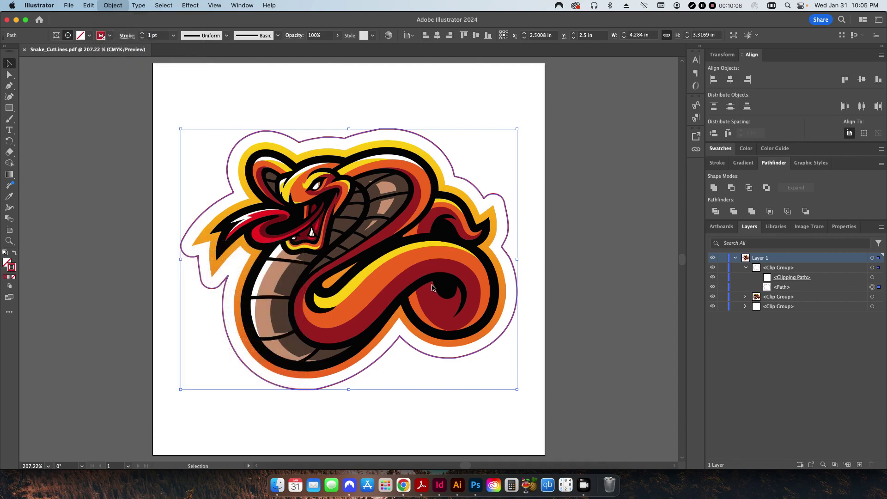
click(395, 270)
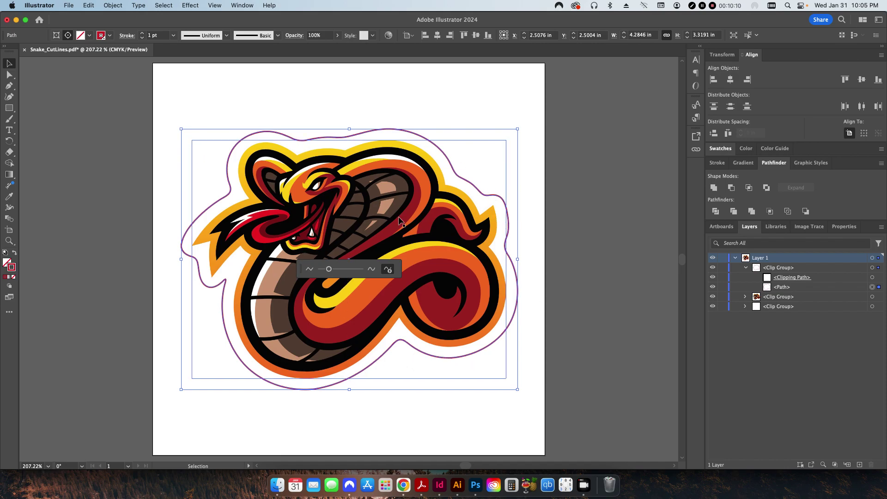
drag(329, 270, 327, 273)
click(443, 410)
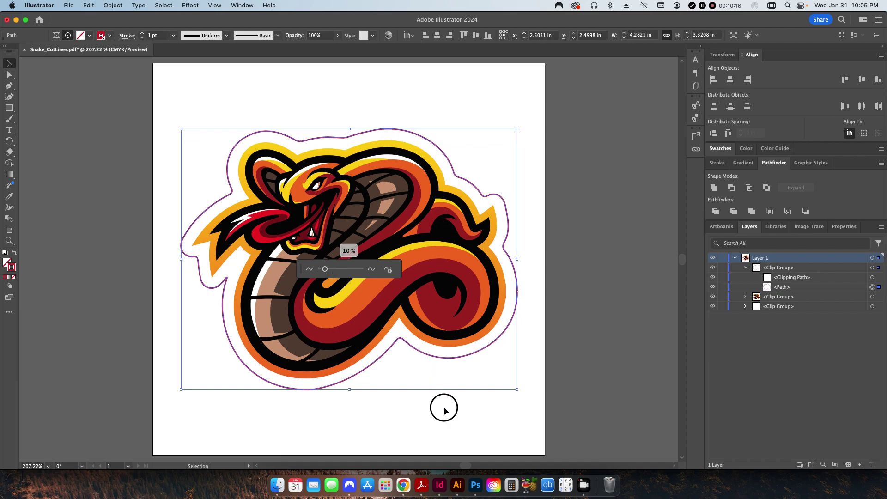
key(a)
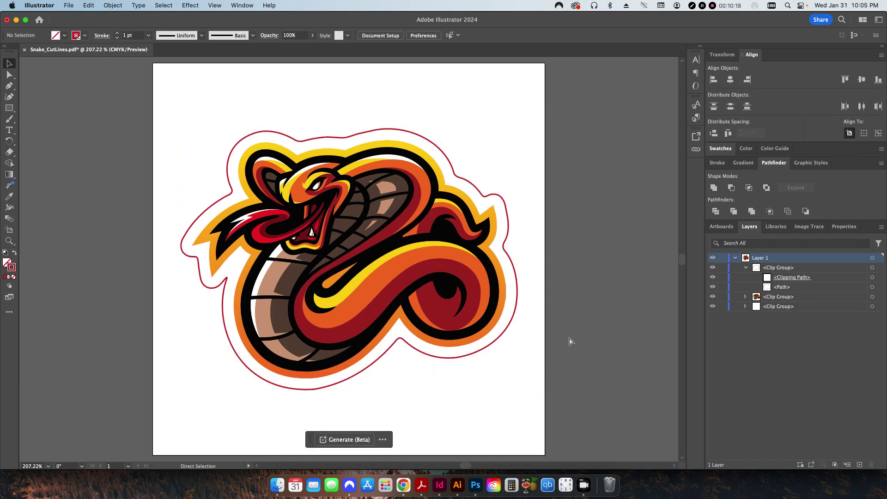
Close the Snake_CutLines.pdf document, hide Illustrator and switch to InDesign
key(super+Tab)
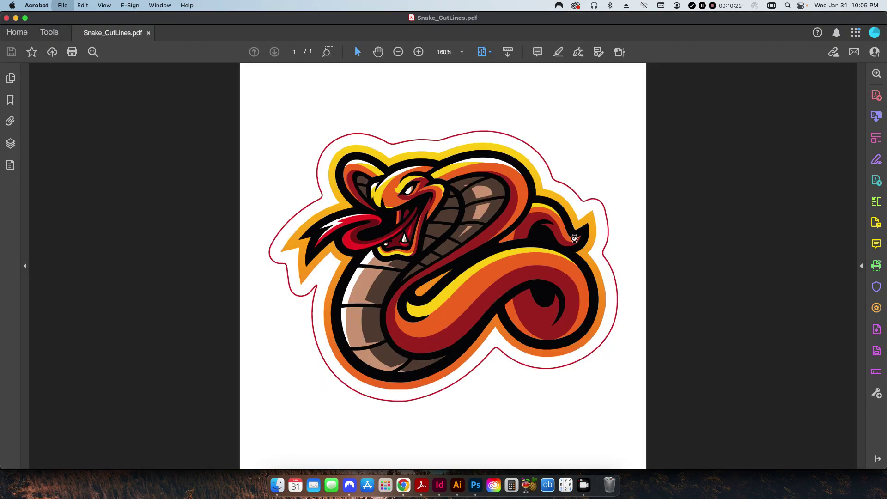
key(super+Tab)
key(super+w)
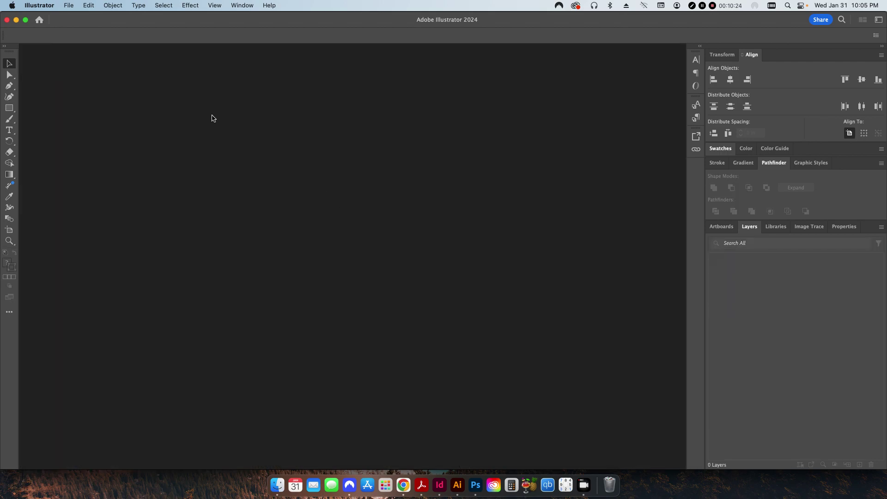
click(56, 5)
click(45, 64)
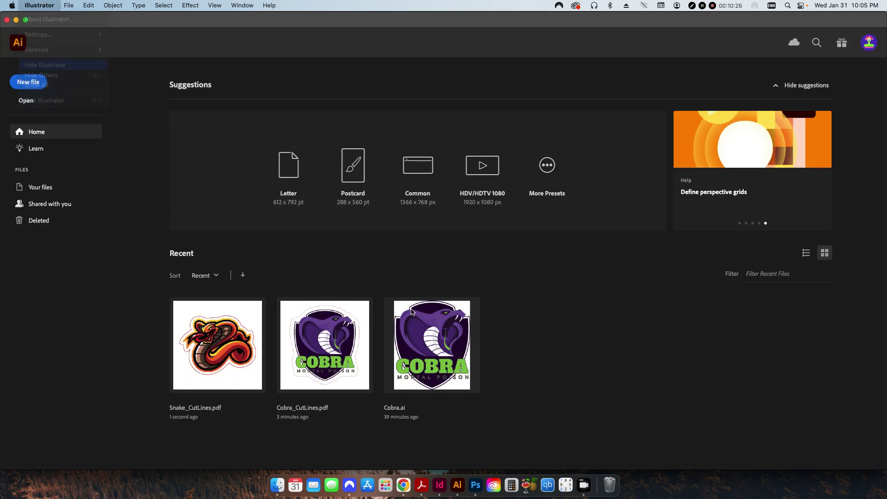
click(439, 485)
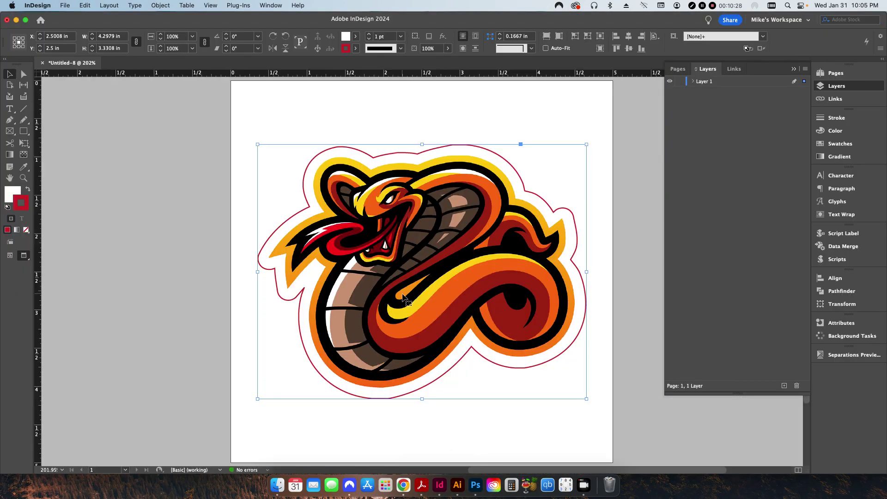
Delete the snake logo frame and place Cat.jpg from the Links folder on the page
key(BackSpace)
key(super+d)
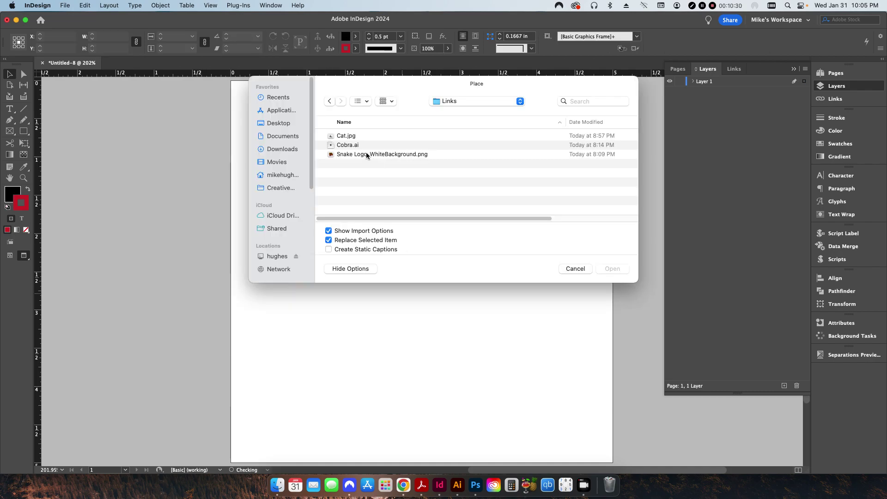
double_click(347, 135)
click(557, 345)
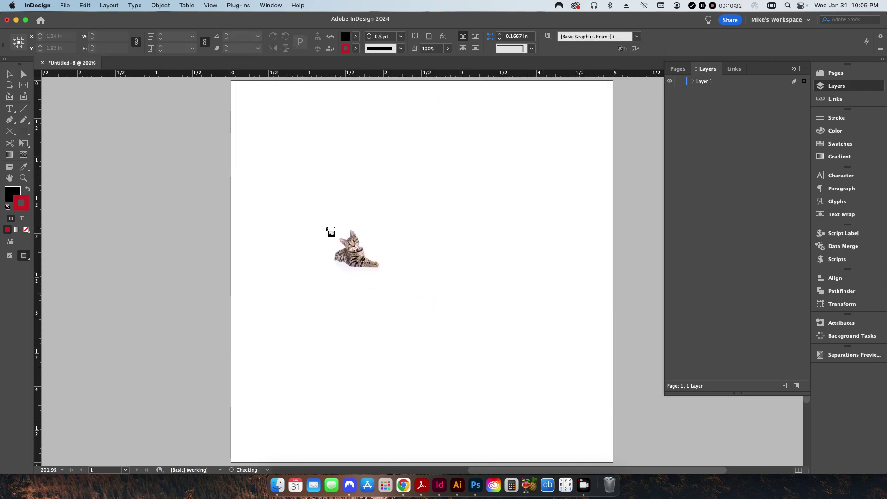
click(326, 226)
Center the cat frame on the page at 4 in wide and fit the image proportionally inside it
click(628, 36)
click(629, 48)
triple_click(118, 37)
text(4)
key(Return)
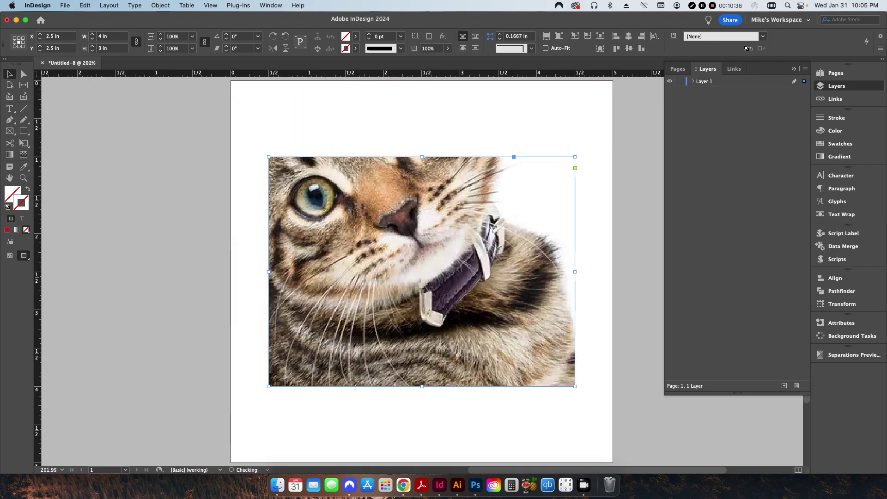
key(super+alt+shift+e)
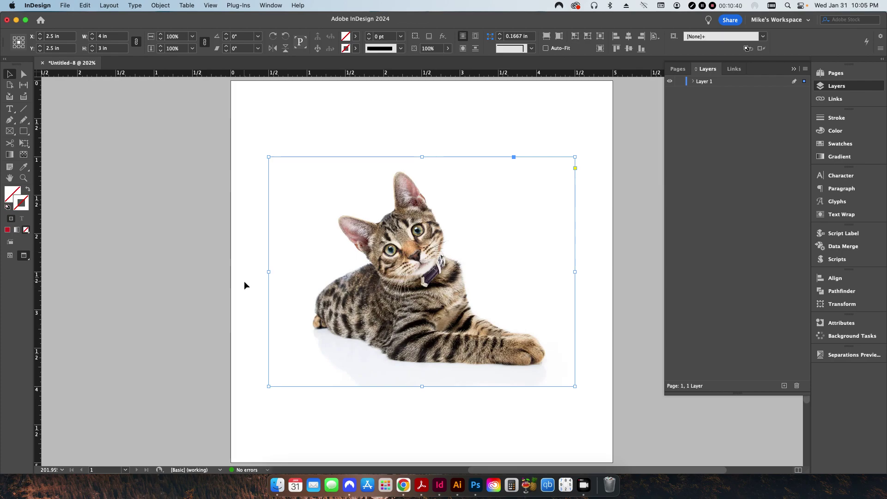
Give the cat frame a [Paper] fill and a 0.5 pt stroke in the red New Color Swatch
click(832, 144)
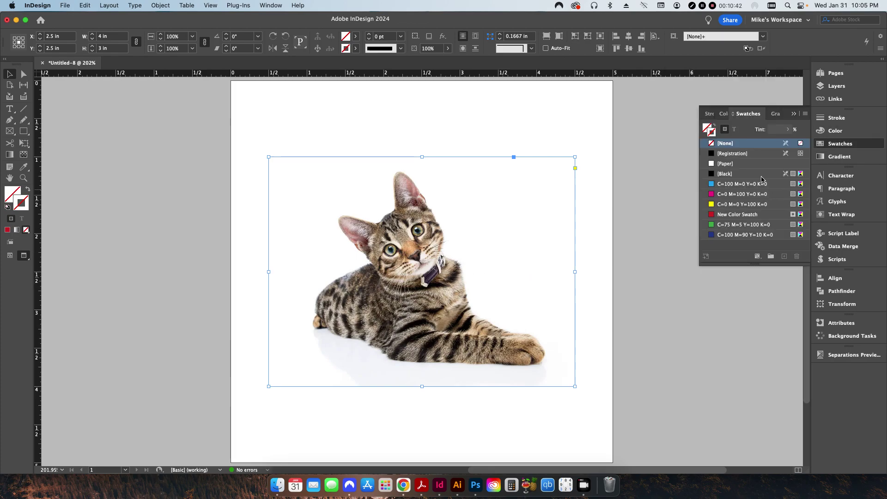
click(712, 133)
click(725, 165)
key(x)
click(736, 214)
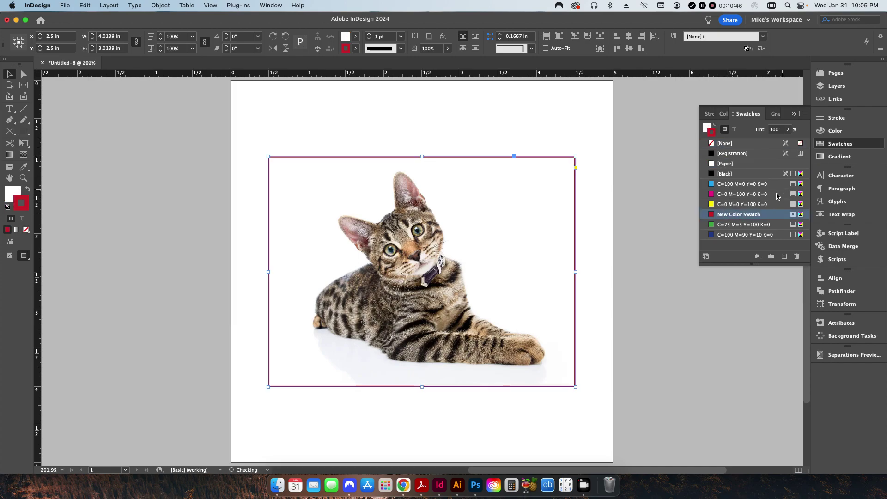
click(837, 118)
click(771, 127)
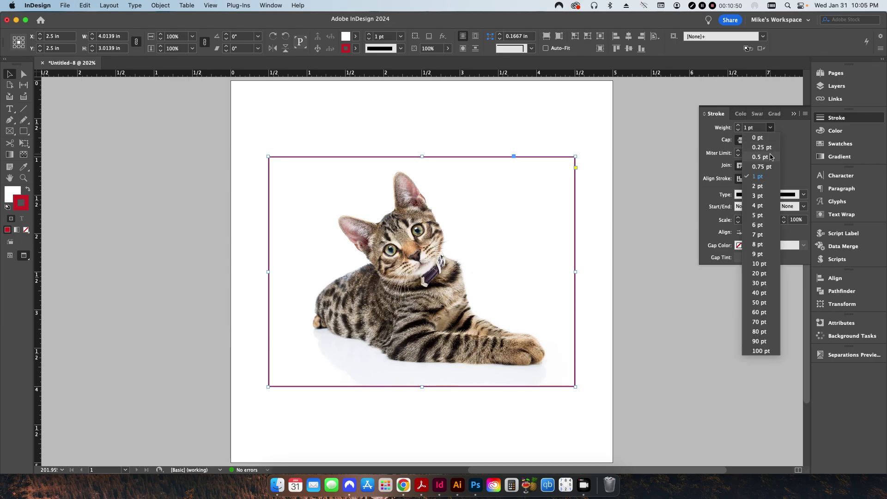
click(771, 157)
click(795, 116)
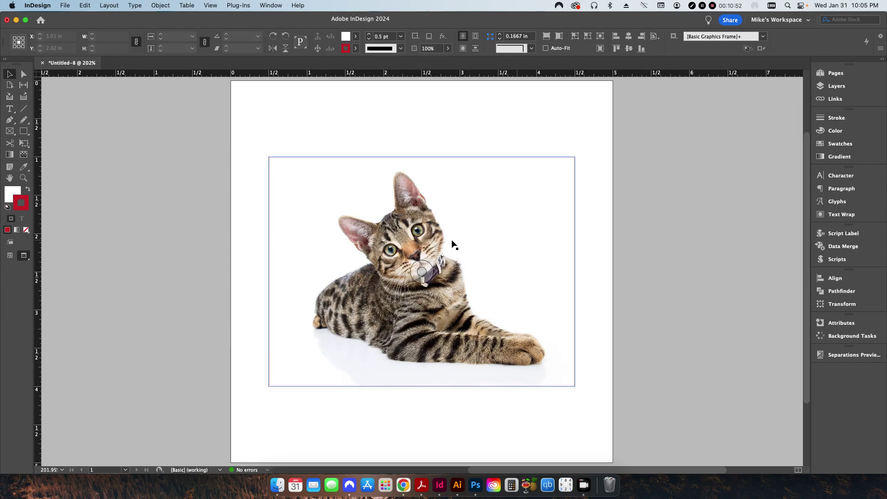
Open the cat image's clipping path options and set the type to Detect Edges
click(162, 5)
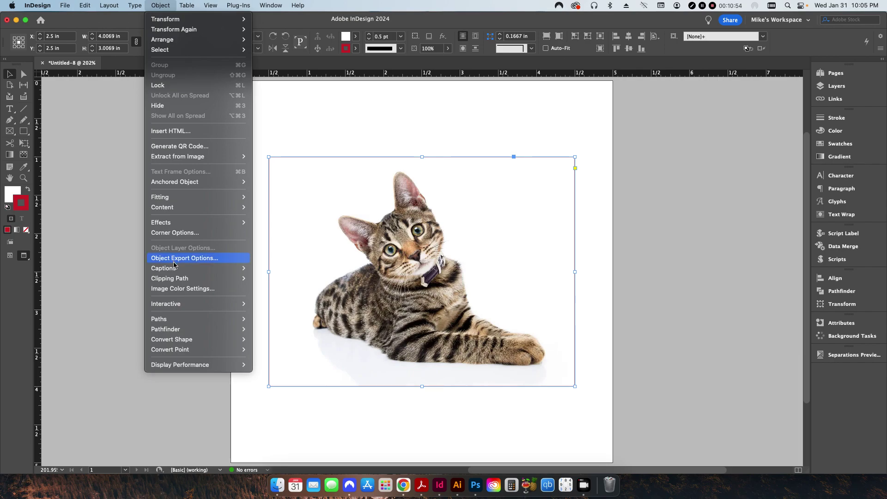
mouse_move(185, 278)
click(277, 278)
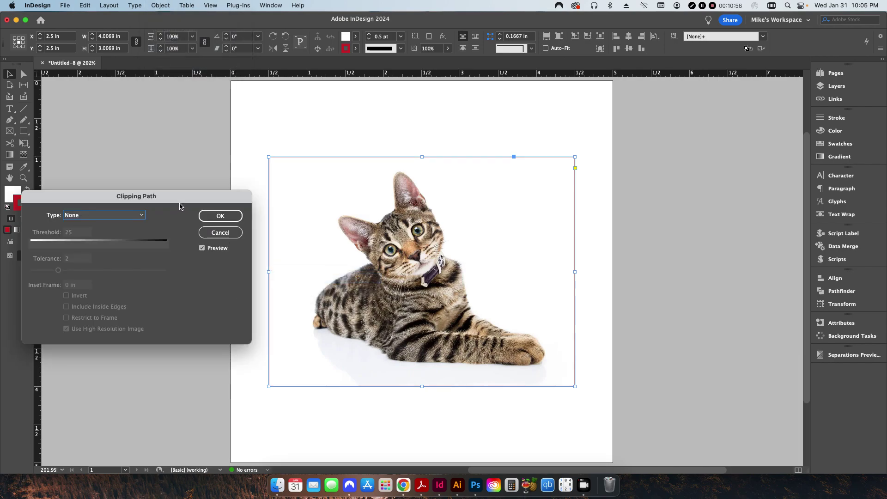
click(131, 215)
click(125, 238)
Set the clipping path's threshold to 1, tolerance to 5 and inset frame to -0.5 in
double_click(77, 232)
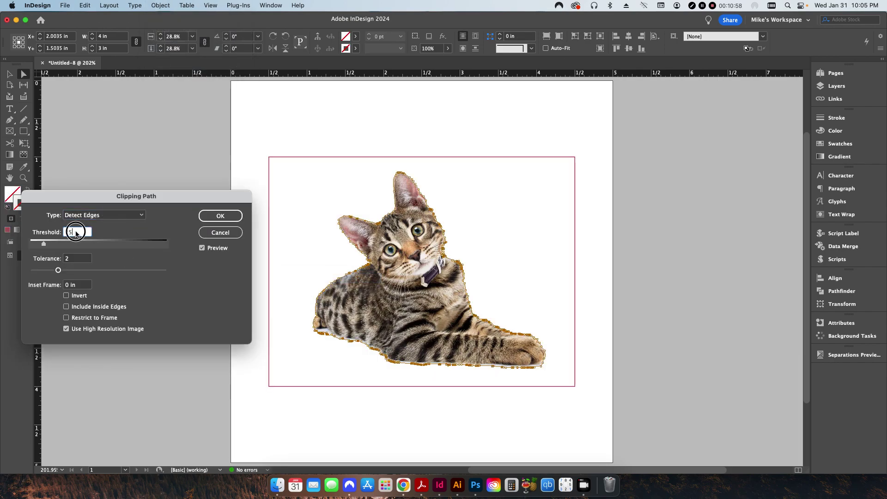
text(1)
key(Tab)
text(5)
key(Tab)
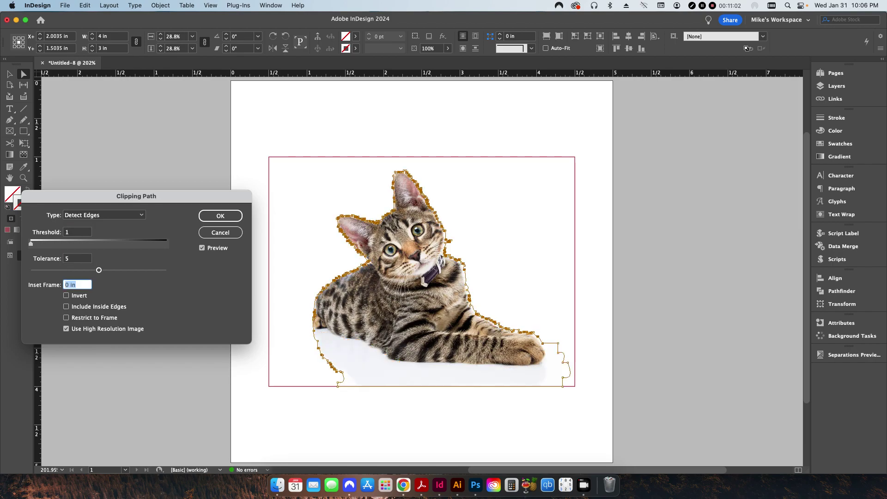
text(-0)
text(.5)
key(Tab)
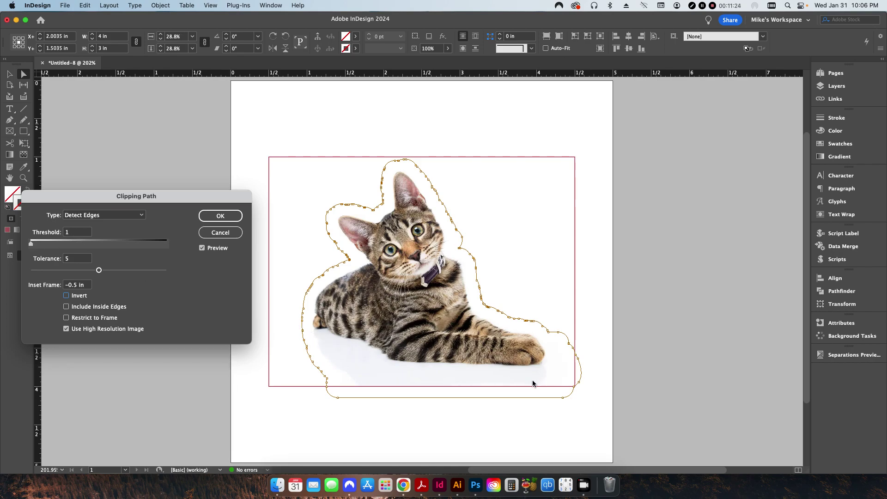
Raise the clipping path's threshold to 50 and apply the clipping path to the cat image
drag(31, 249, 57, 247)
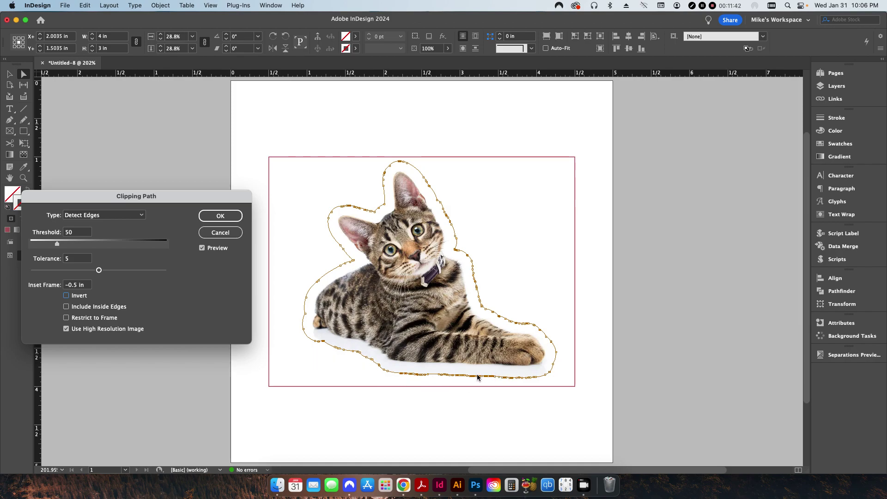
click(220, 216)
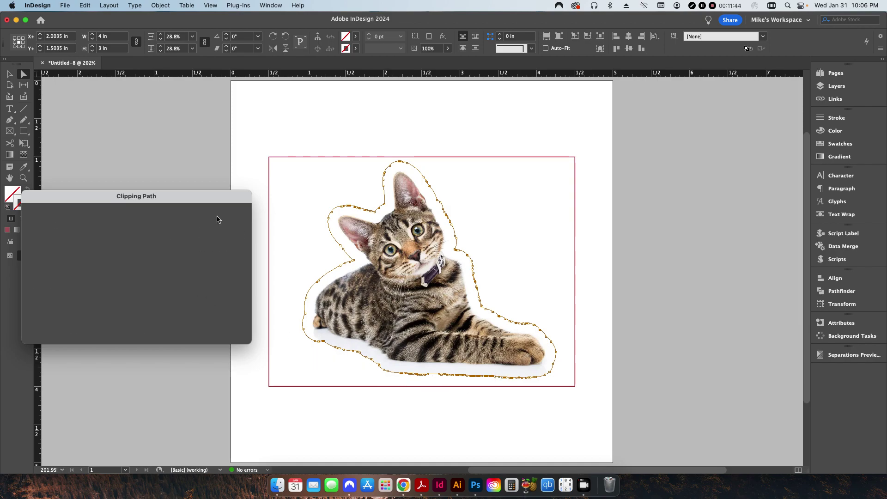
click(175, 231)
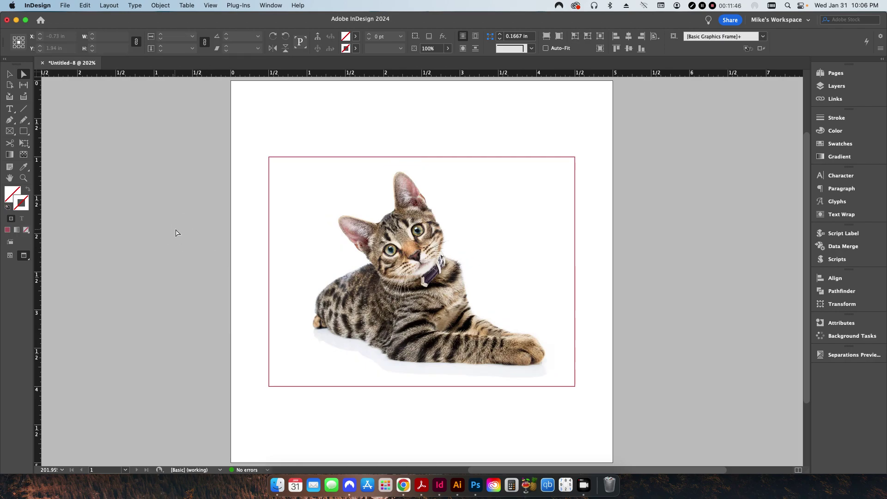
Convert the cat image's clipping path to a frame so the red stroke follows its outline
click(9, 74)
click(348, 217)
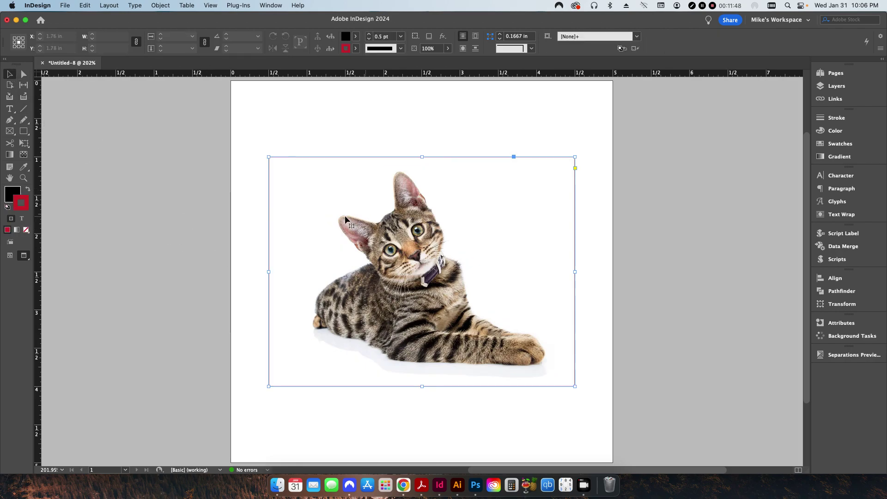
click(161, 5)
mouse_move(203, 278)
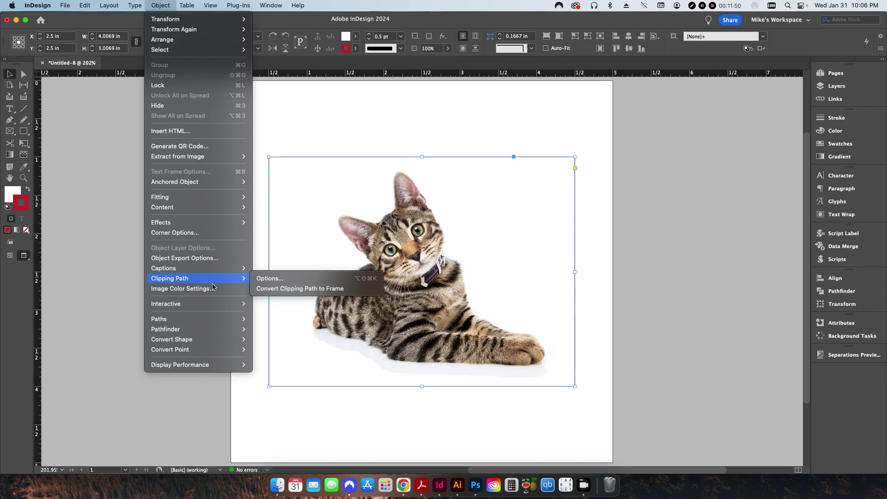
click(294, 290)
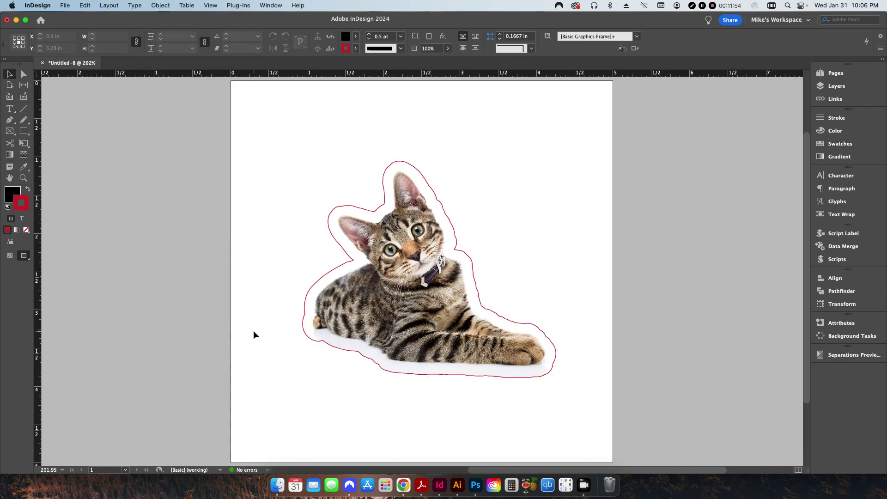
Export the page as an Adobe PDF (Print) file named Cat_CutLines and return to its folder in Finder
key(super+e)
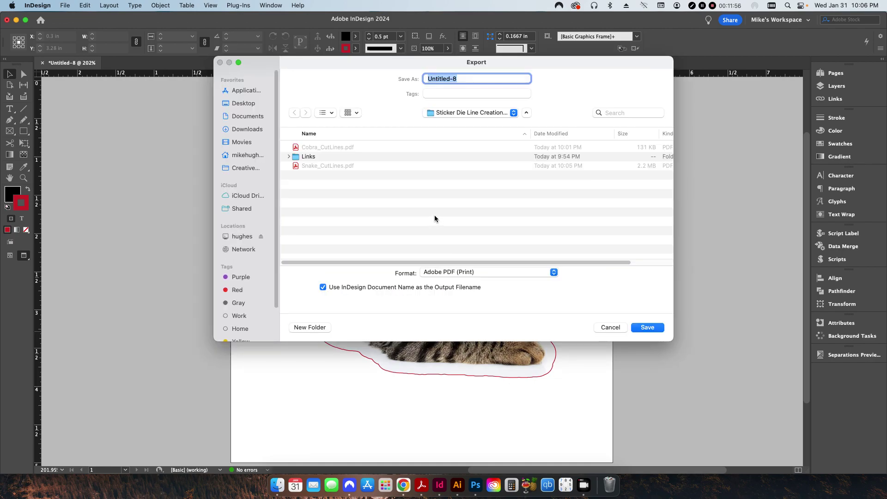
text(Cat_CutLines)
key(Return)
key(Return)
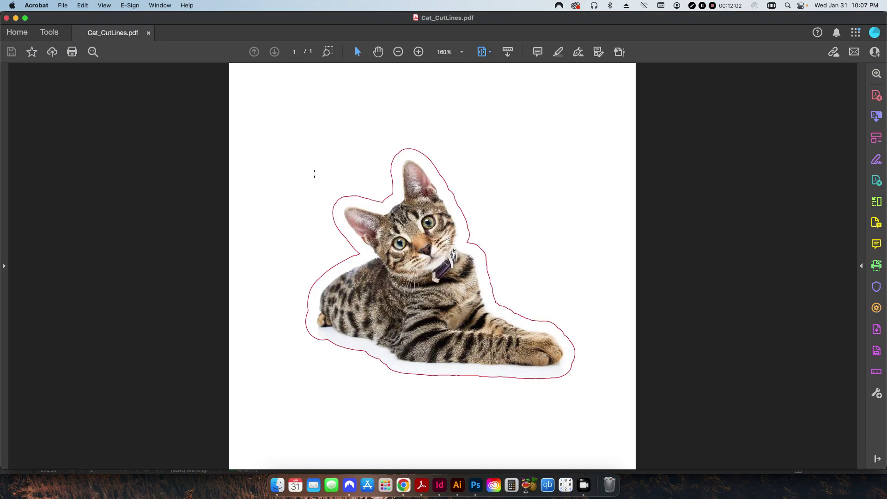
key(super+q)
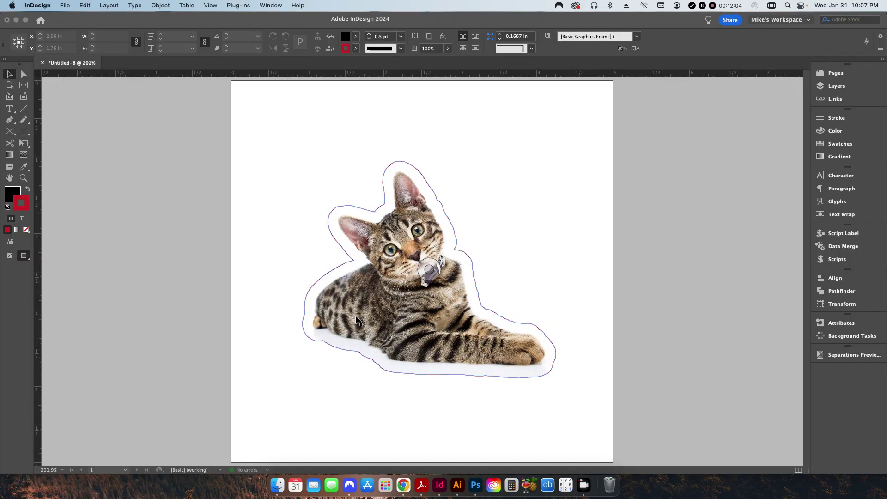
key(super+h)
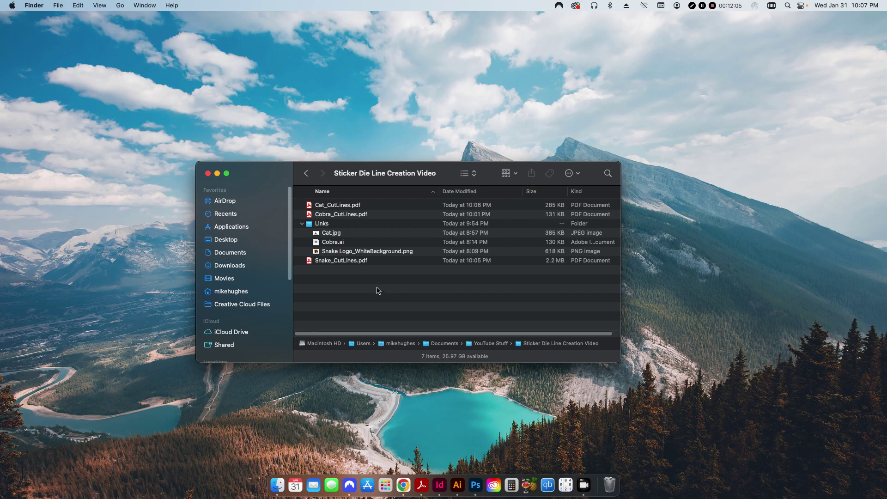
Open Cat_CutLines.pdf from the Finder folder in Adobe Illustrator 2024 and fit the artboard to the window
right_click(340, 206)
mouse_move(365, 220)
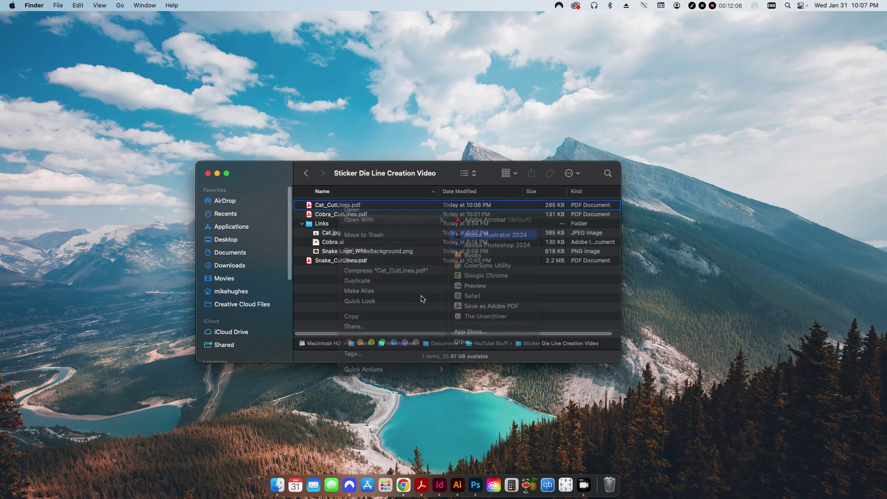
key(Return)
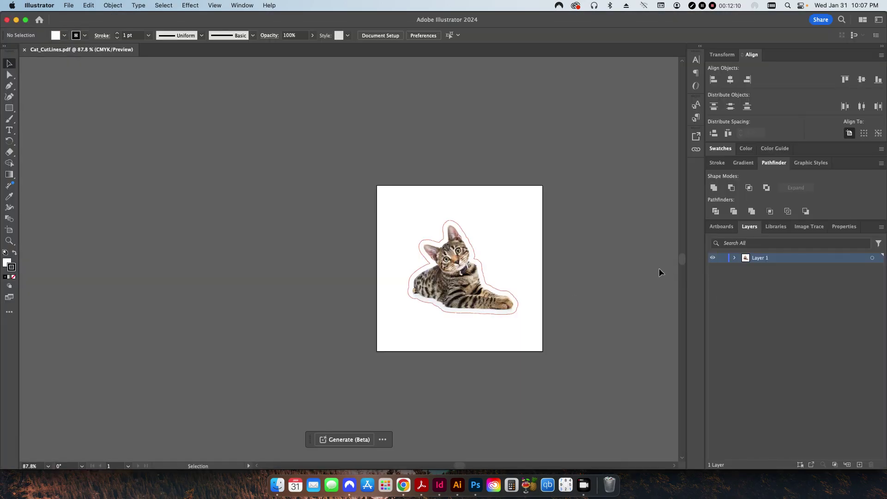
key(super+0)
Smooth the red cut-line path around the cat, located in the topmost clip group of Layer 1, and deselect it
click(735, 258)
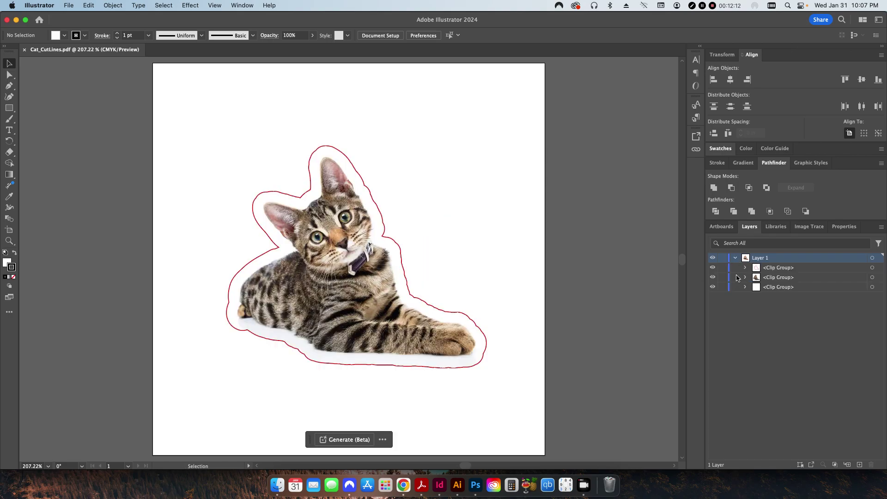
click(745, 268)
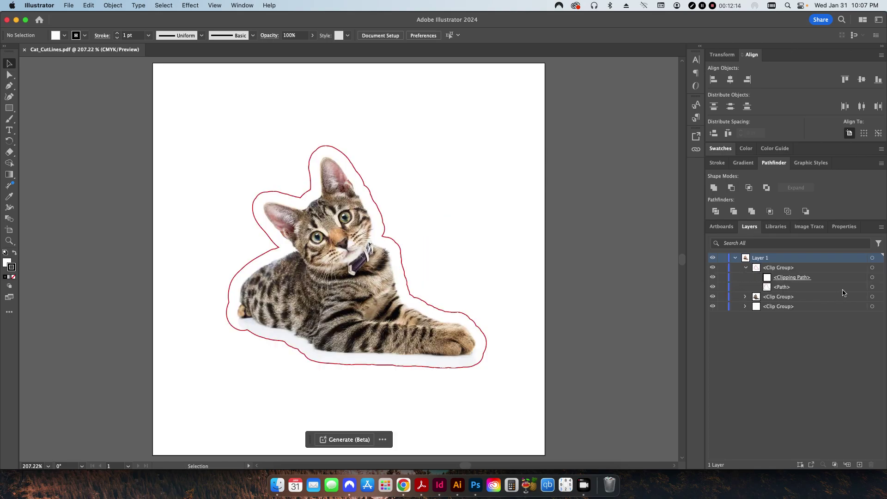
click(872, 287)
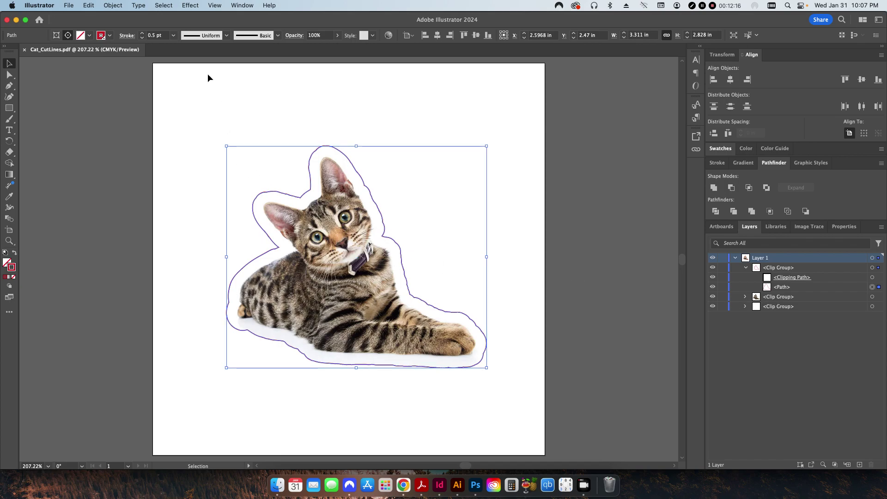
click(112, 5)
mouse_move(131, 263)
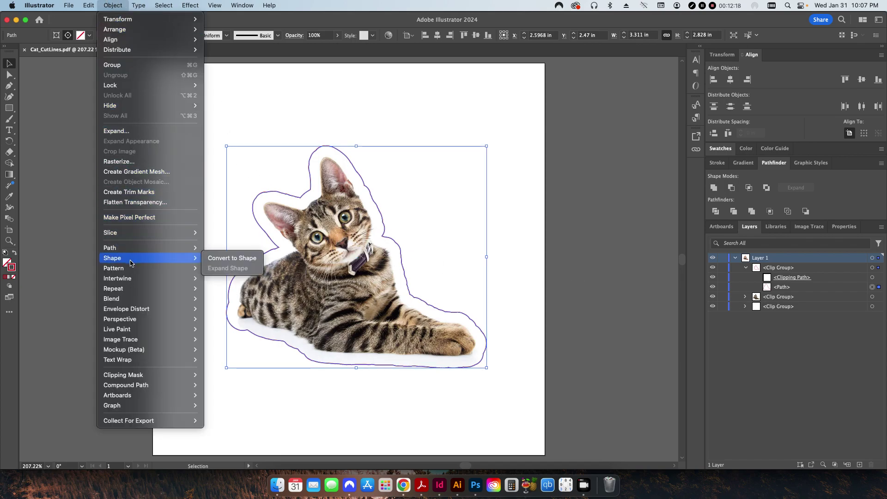
mouse_move(139, 248)
click(230, 319)
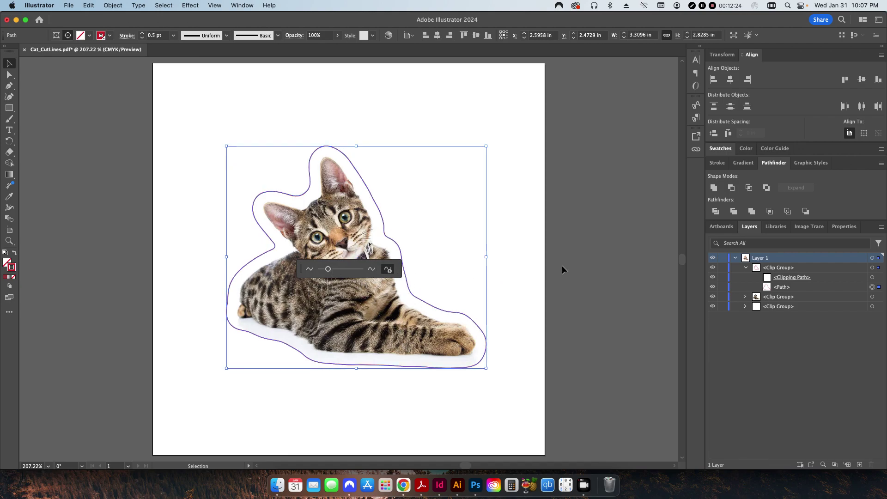
click(521, 259)
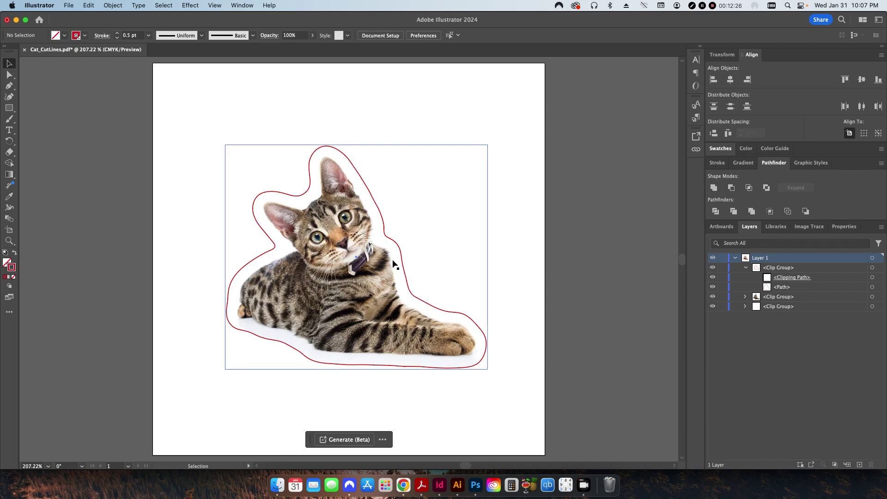
Save the smoothed cut line to Cat_CutLines.pdf, review the PDF in Acrobat and return to Illustrator
key(super+Tab)
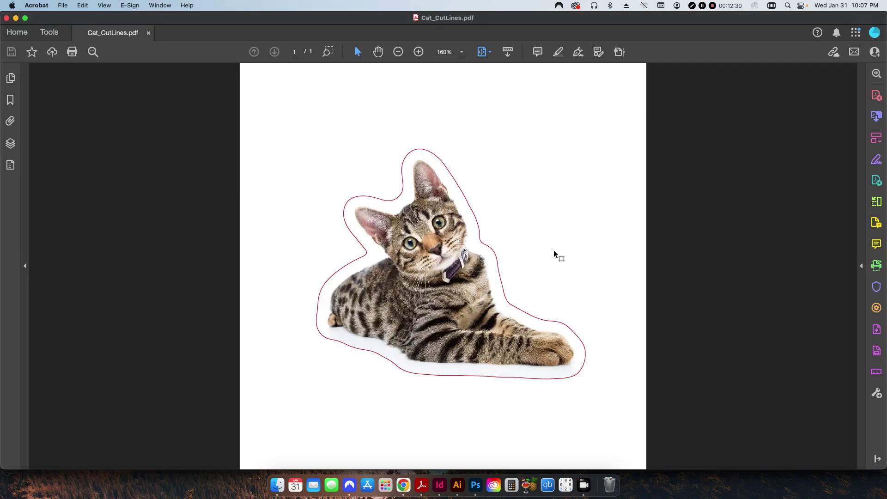
key(super+Tab)
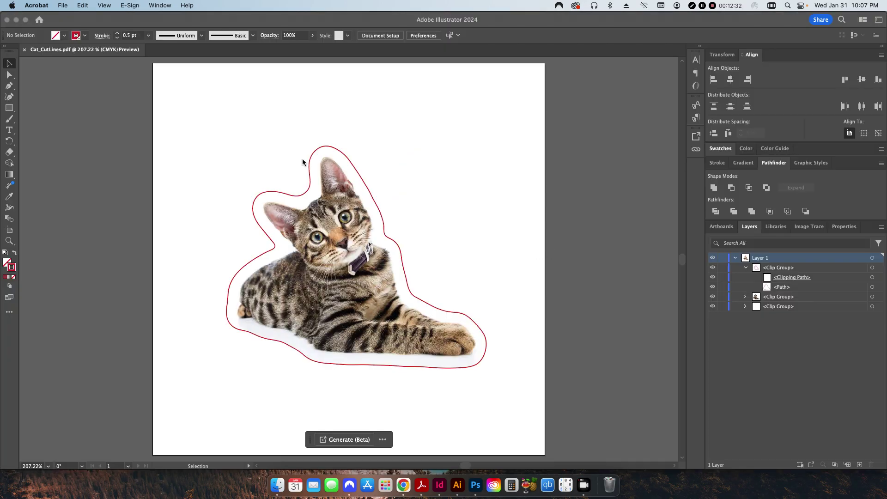
Close Cat_CutLines.pdf in Illustrator and switch to the cat document in InDesign
click(70, 58)
click(42, 5)
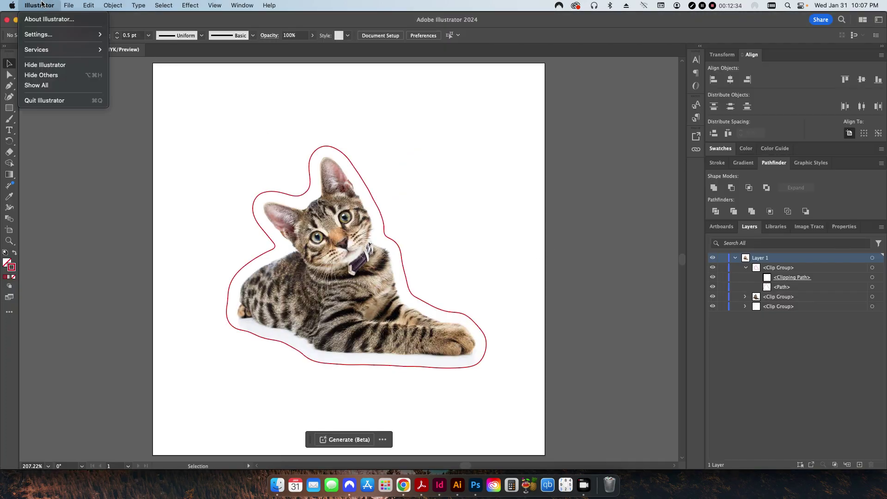
mouse_move(69, 5)
click(60, 85)
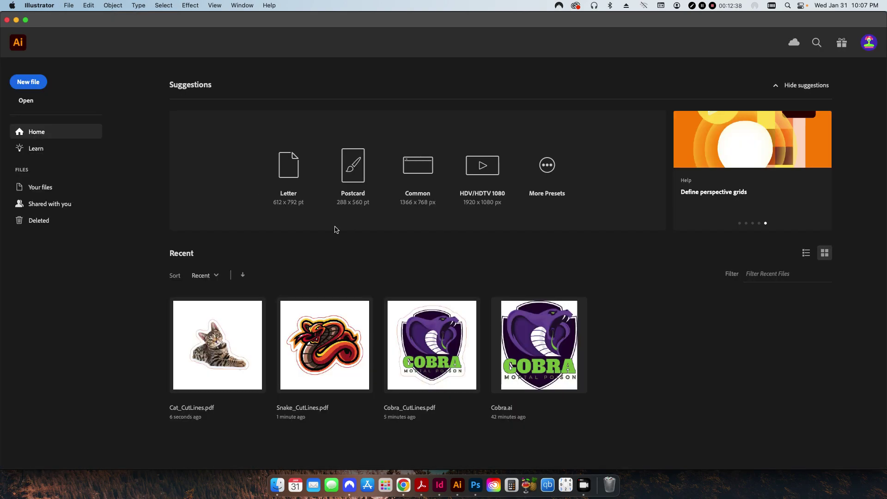
click(32, 8)
key(Return)
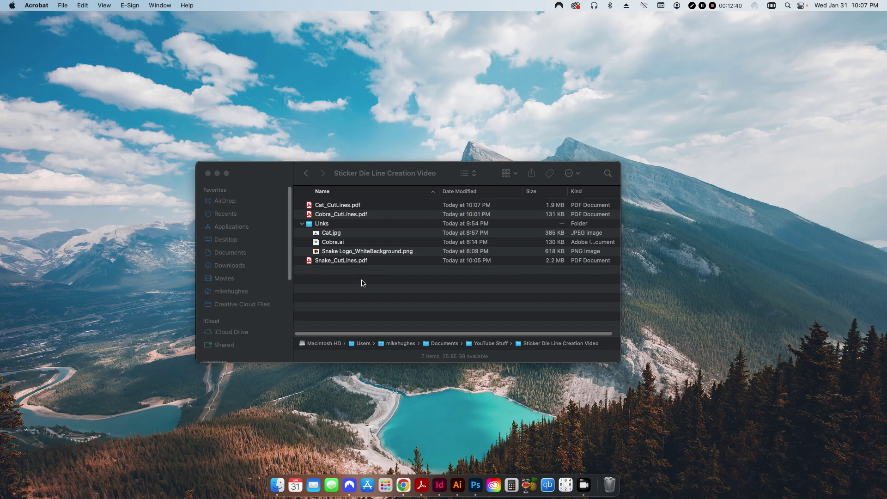
click(446, 495)
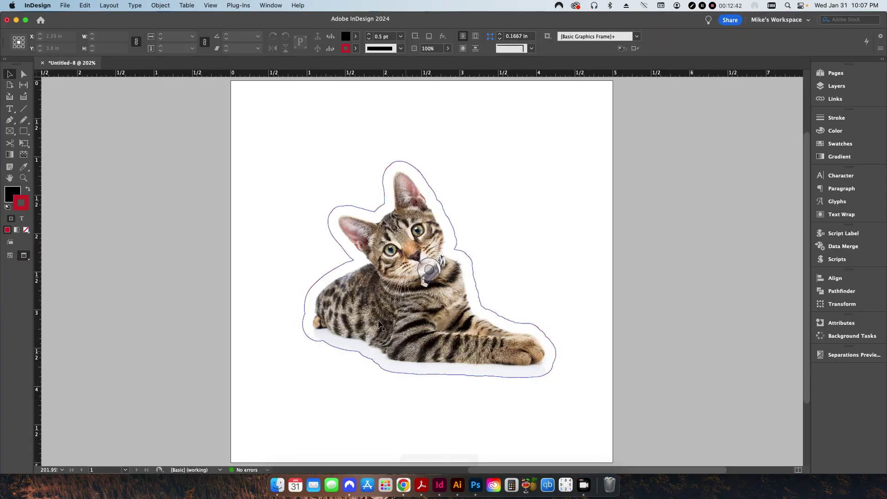